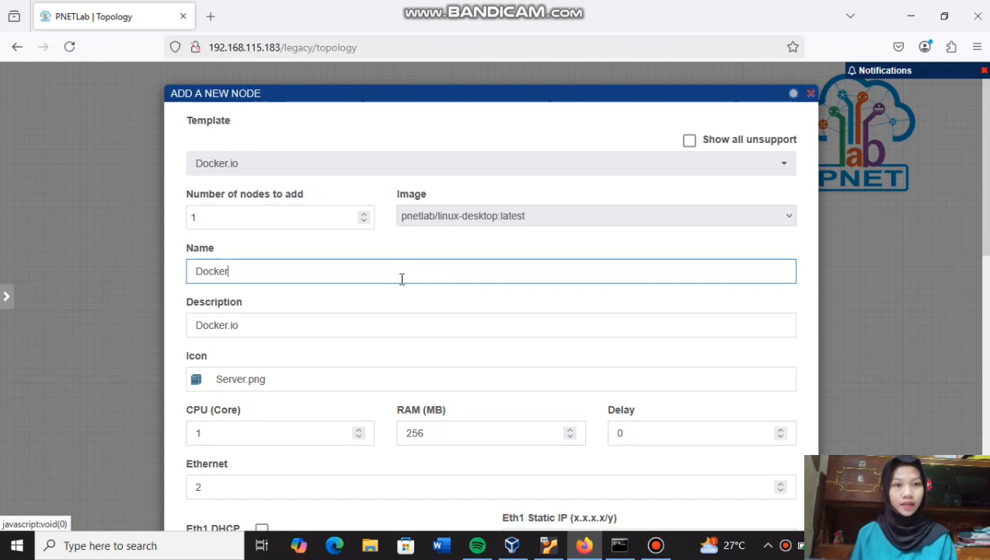
- Rename the Docker node to Linux and bring up the Device Icons picker
{"action": "key", "text": "BackSpace"}
{"action": "key", "text": "BackSpace"}
{"action": "key", "text": "BackSpace"}
{"action": "key", "text": "BackSpace"}
{"action": "key", "text": "BackSpace"}
{"action": "key", "text": "BackSpace"}
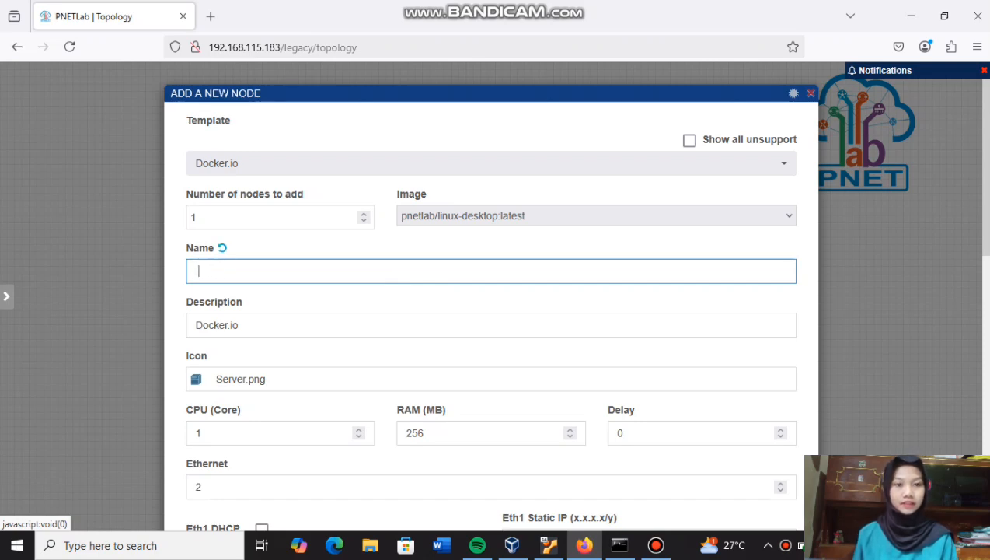
{"action": "type", "text": "Linux"}
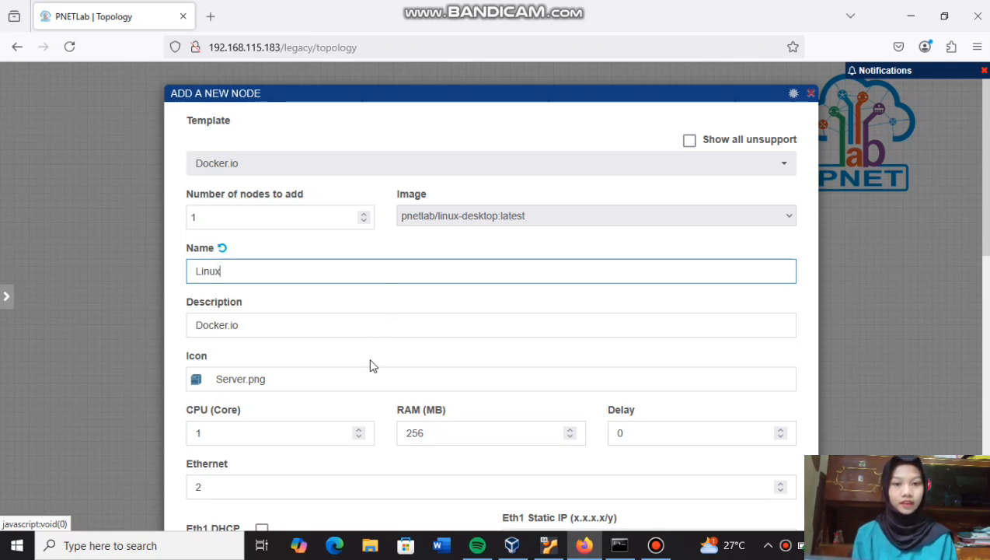
{"action": "left_click", "coordinate": [365, 379]}
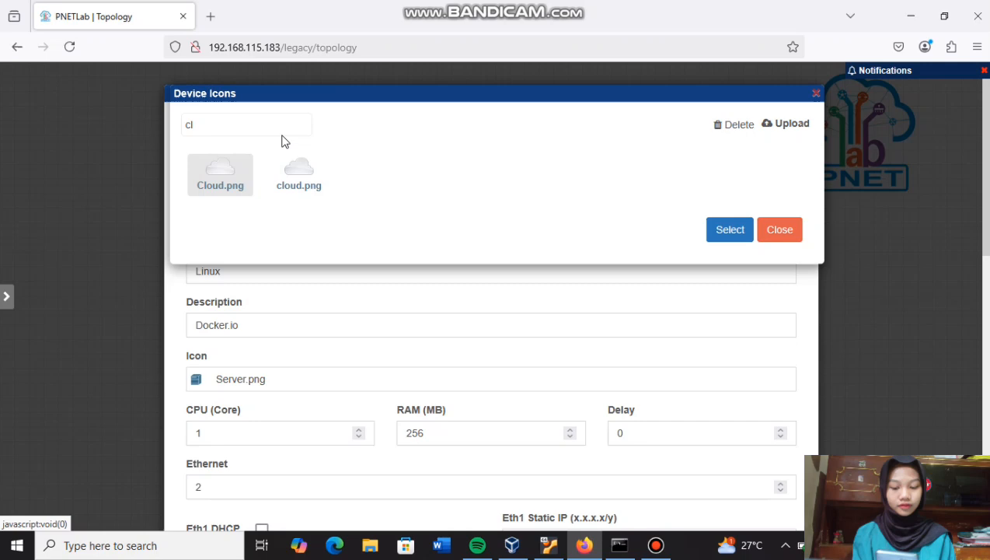
- Search the icons for 'des' and give the node the Desktop2.png icon
{"action": "left_click", "coordinate": [281, 124]}
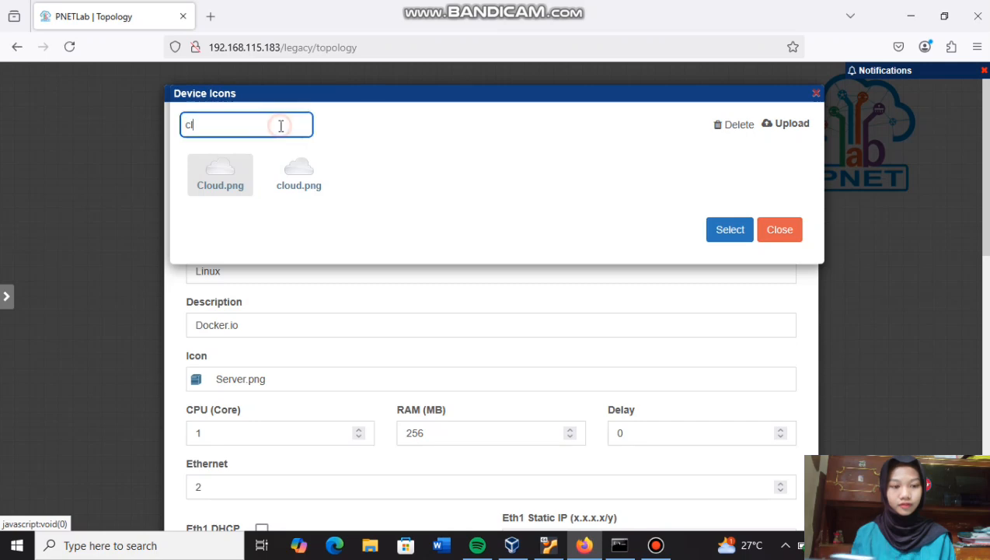
{"action": "key", "text": "BackSpace"}
{"action": "key", "text": "BackSpace"}
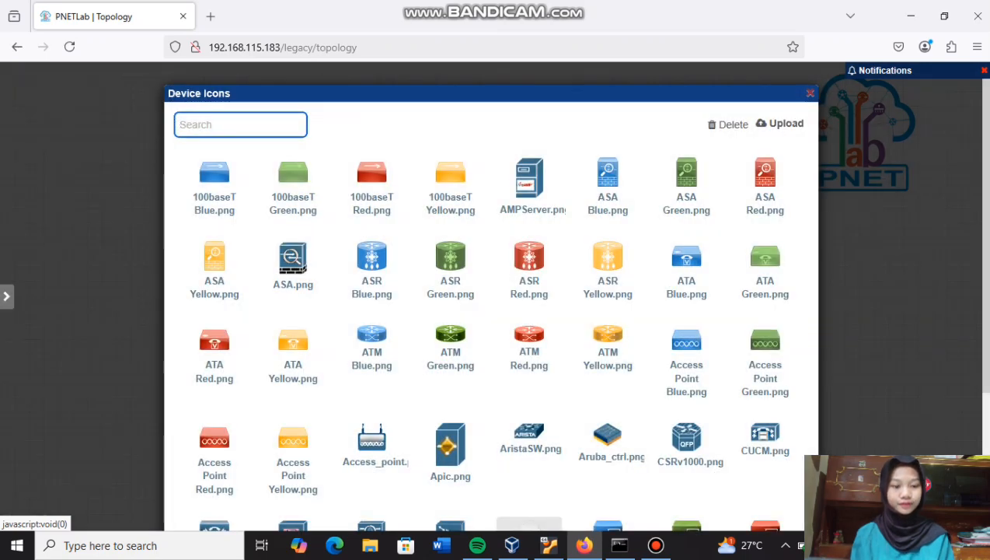
{"action": "type", "text": "do"}
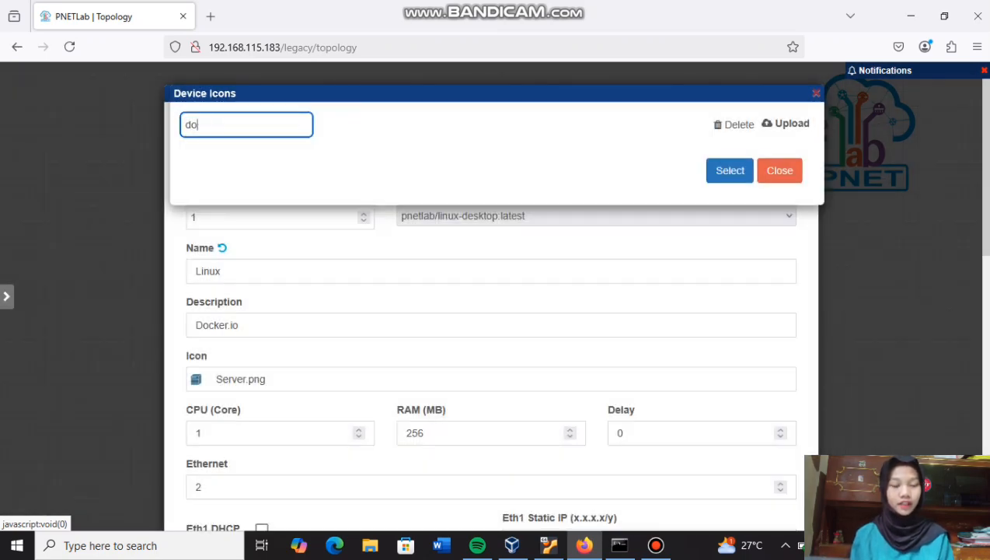
{"action": "type", "text": "kes"}
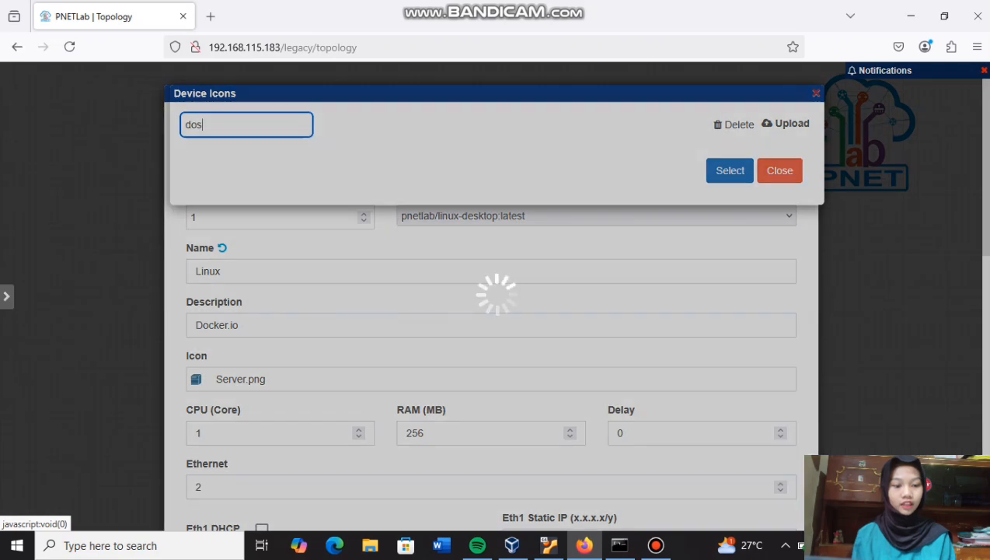
{"action": "key", "text": "BackSpace"}
{"action": "key", "text": "BackSpace"}
{"action": "type", "text": "es"}
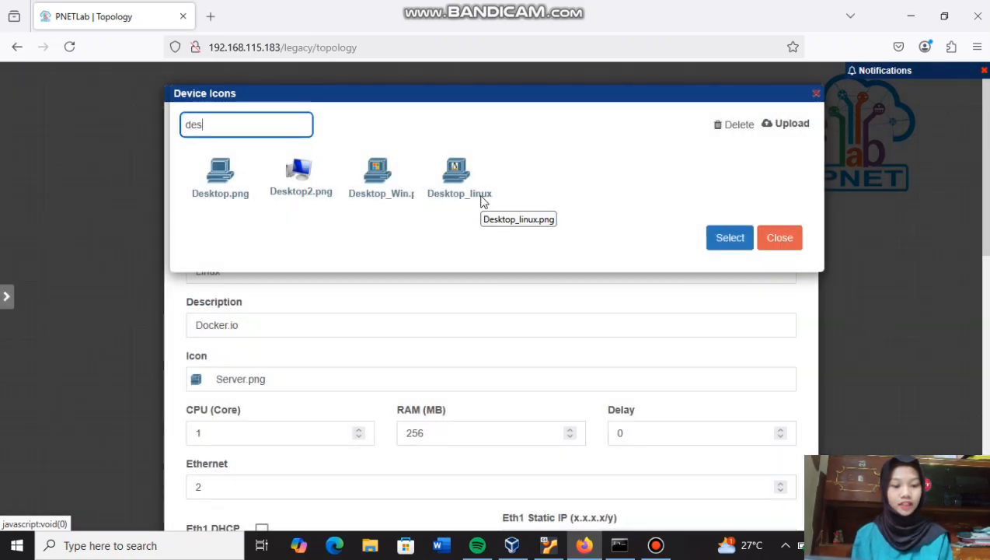
{"action": "left_click", "coordinate": [299, 173]}
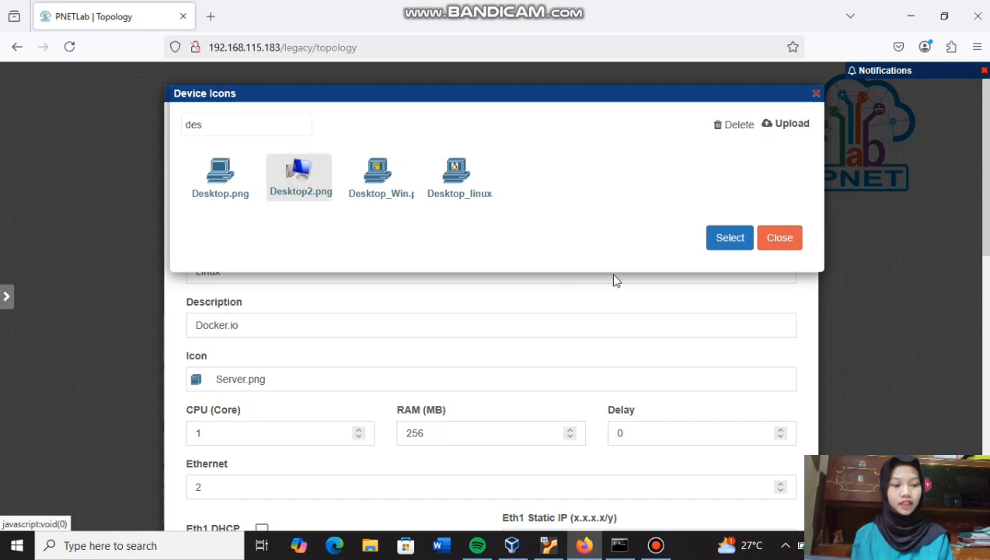
{"action": "left_click", "coordinate": [729, 238]}
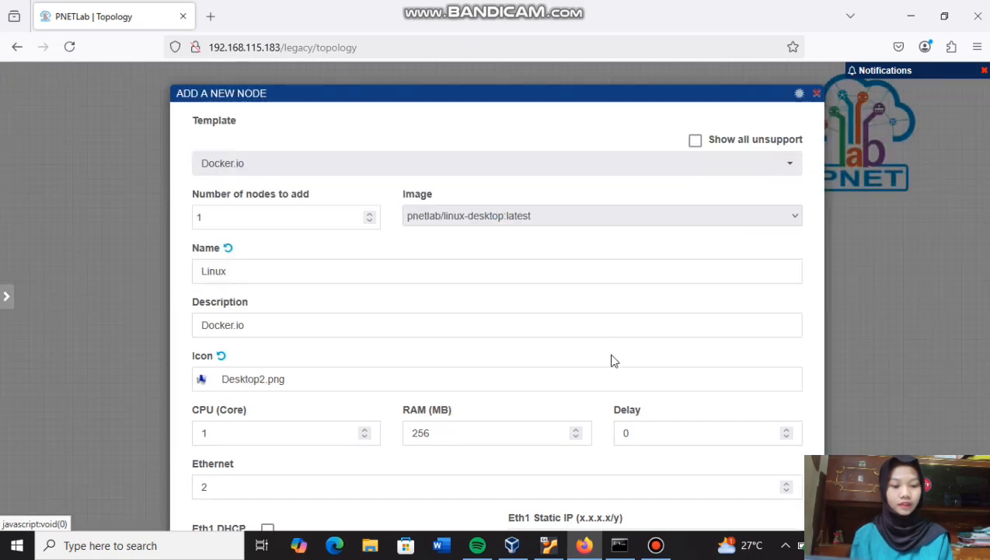
{"action": "scroll", "coordinate": [611, 359], "scroll_direction": "down", "scroll_amount": 5}
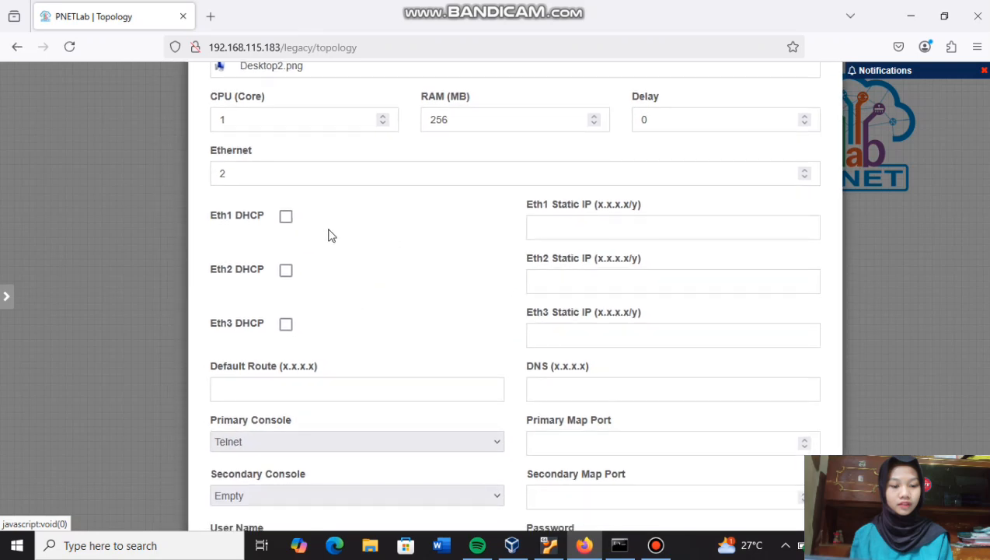
- Enable DHCP on Eth1, set primary and secondary consoles to RDP, and save the node
{"action": "left_click", "coordinate": [286, 217]}
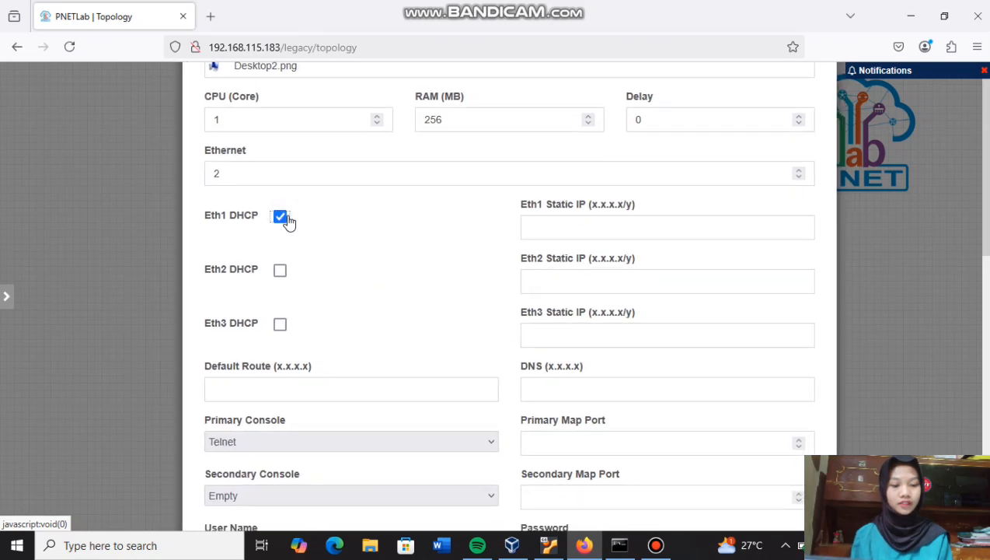
{"action": "scroll", "coordinate": [361, 315], "scroll_direction": "down", "scroll_amount": 2}
{"action": "left_click", "coordinate": [399, 289]}
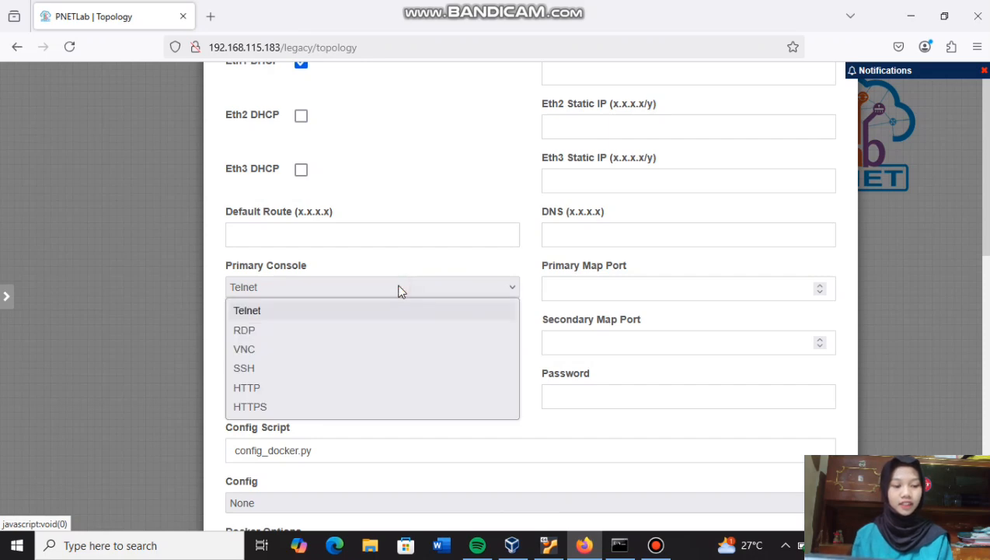
{"action": "left_click", "coordinate": [400, 331]}
{"action": "left_click", "coordinate": [400, 343]}
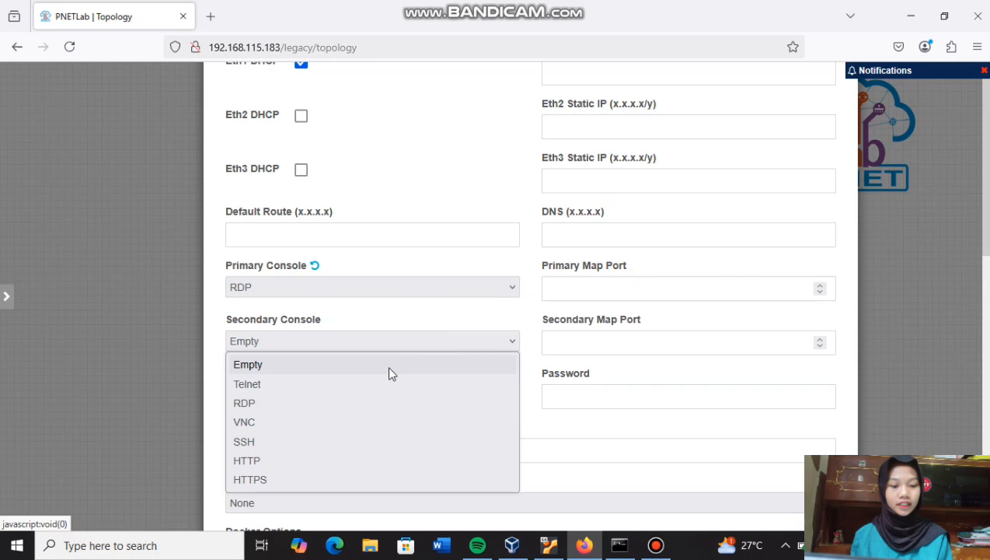
{"action": "left_click", "coordinate": [369, 403]}
{"action": "scroll", "coordinate": [420, 420], "scroll_direction": "down", "scroll_amount": 3}
{"action": "scroll", "coordinate": [426, 165], "scroll_direction": "down", "scroll_amount": 1}
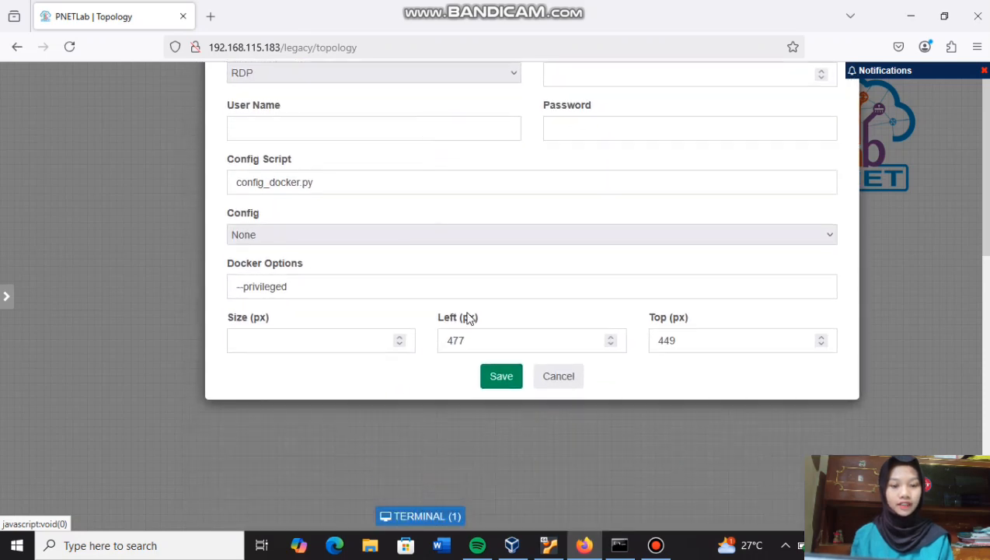
{"action": "left_click", "coordinate": [500, 382]}
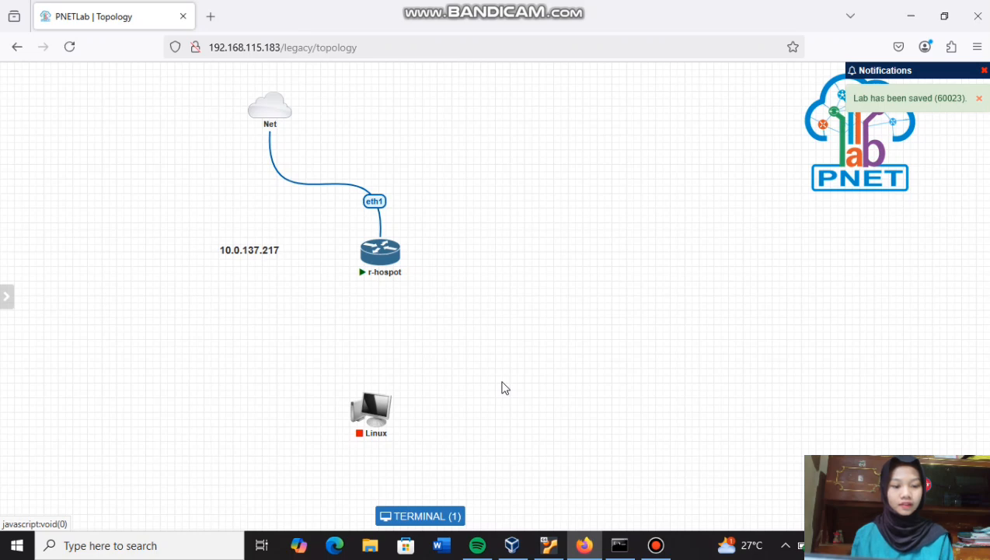
- Connect r-hospot eth2 to the Linux node's eth1
{"action": "mouse_move", "coordinate": [373, 408]}
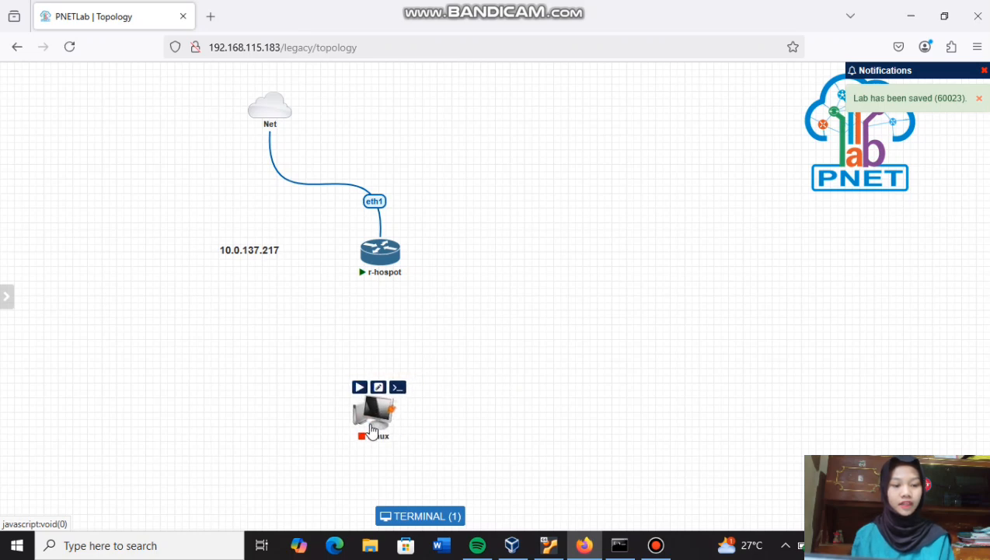
{"action": "mouse_move", "coordinate": [401, 261]}
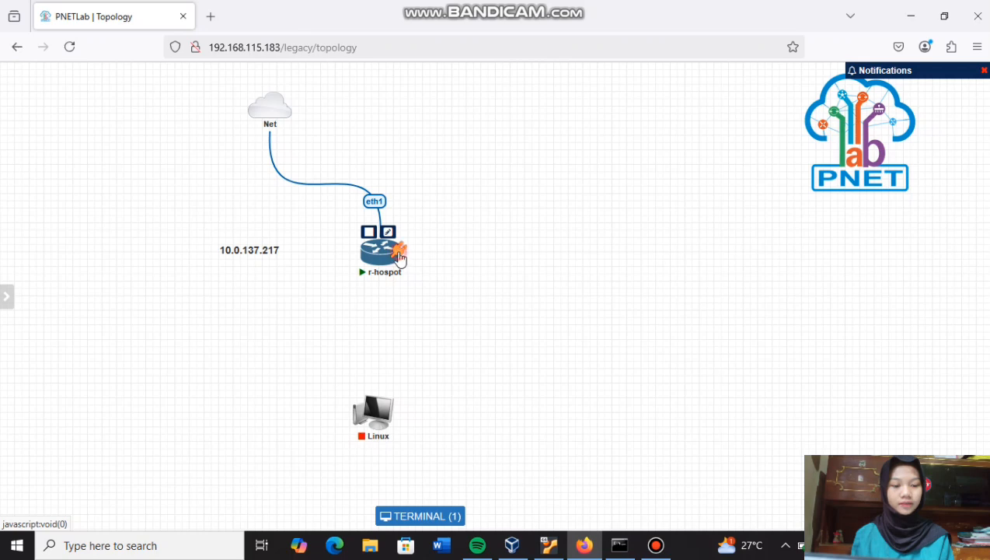
{"action": "left_click_drag", "start_coordinate": [399, 258], "coordinate": [376, 404]}
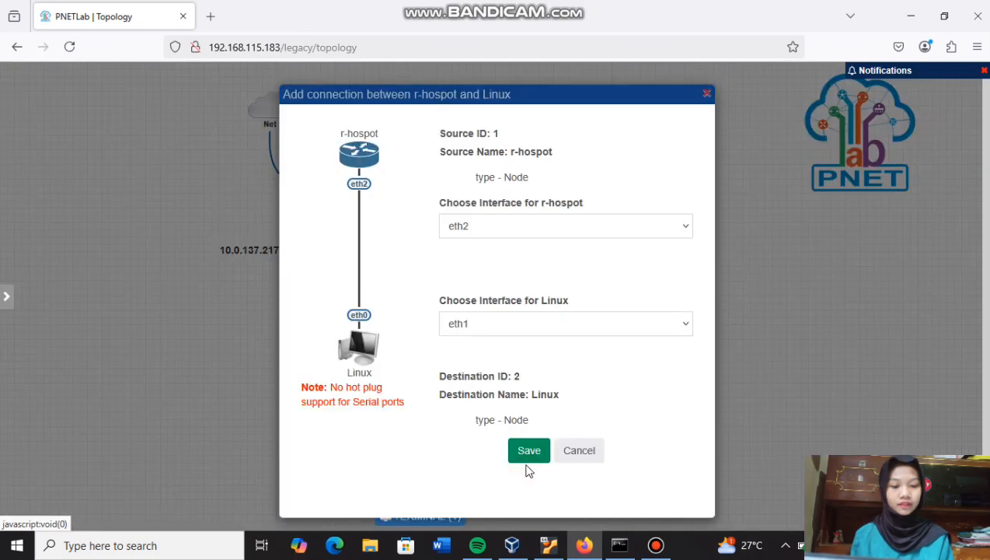
{"action": "left_click", "coordinate": [527, 456]}
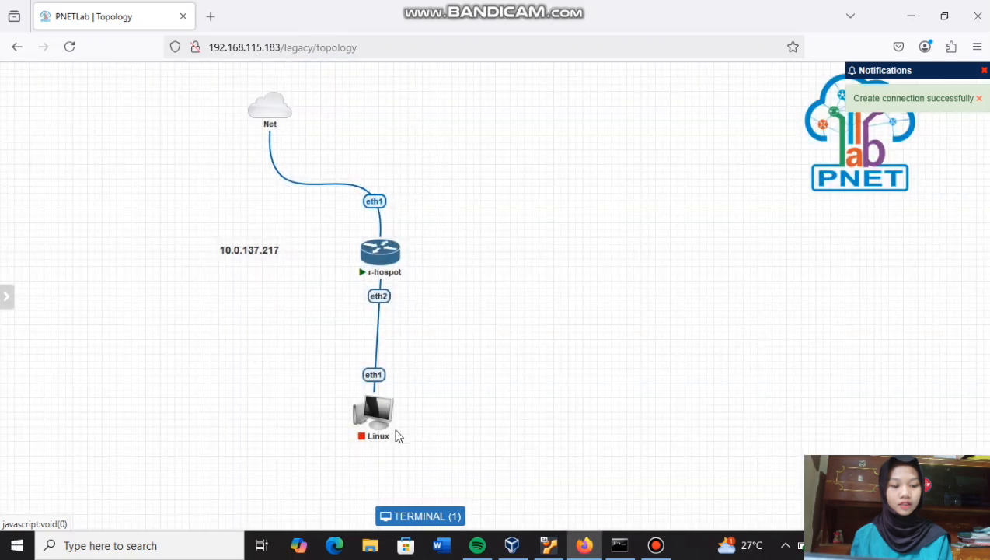
{"action": "mouse_move", "coordinate": [392, 431]}
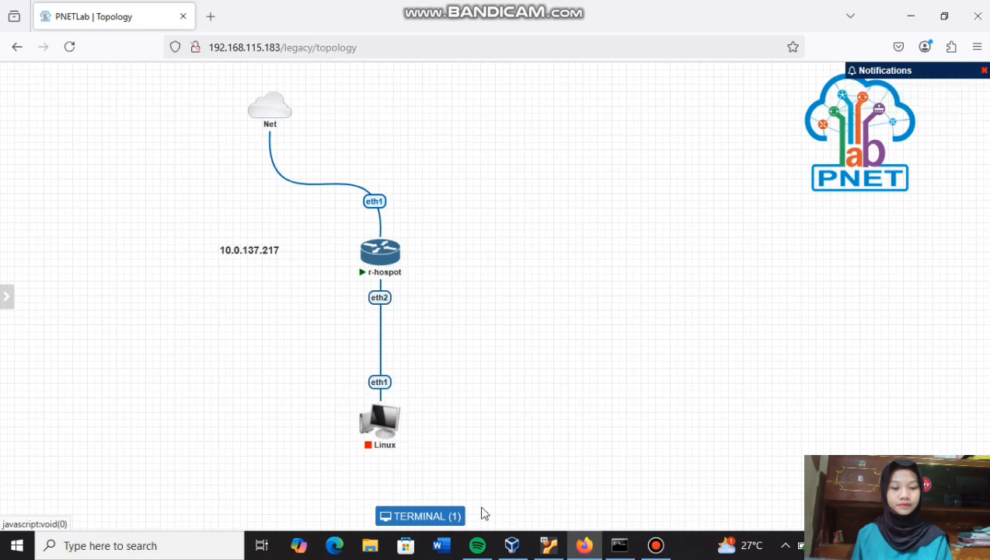
- Hide the Command Prompt and launch WinBox from Windows search
{"action": "left_click", "coordinate": [619, 545]}
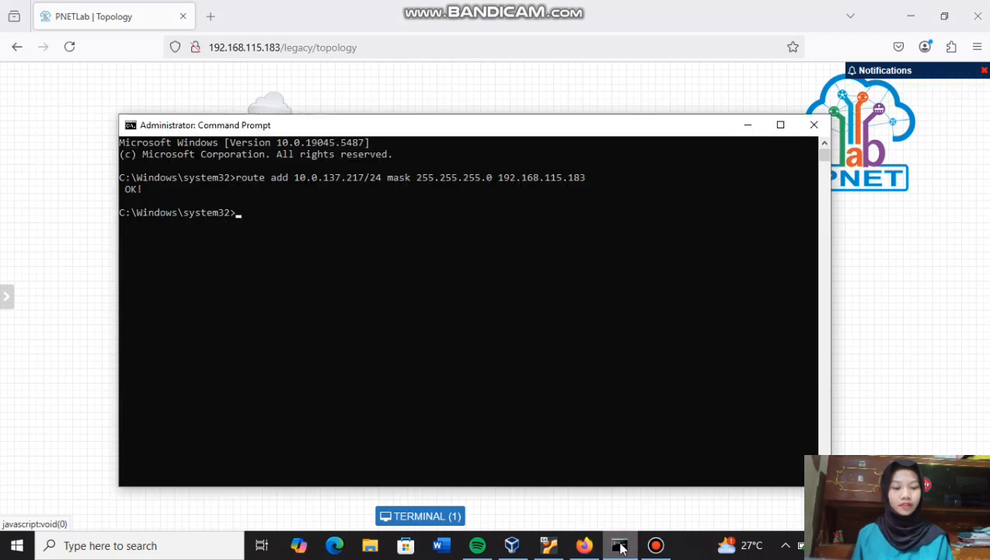
{"action": "left_click", "coordinate": [620, 546]}
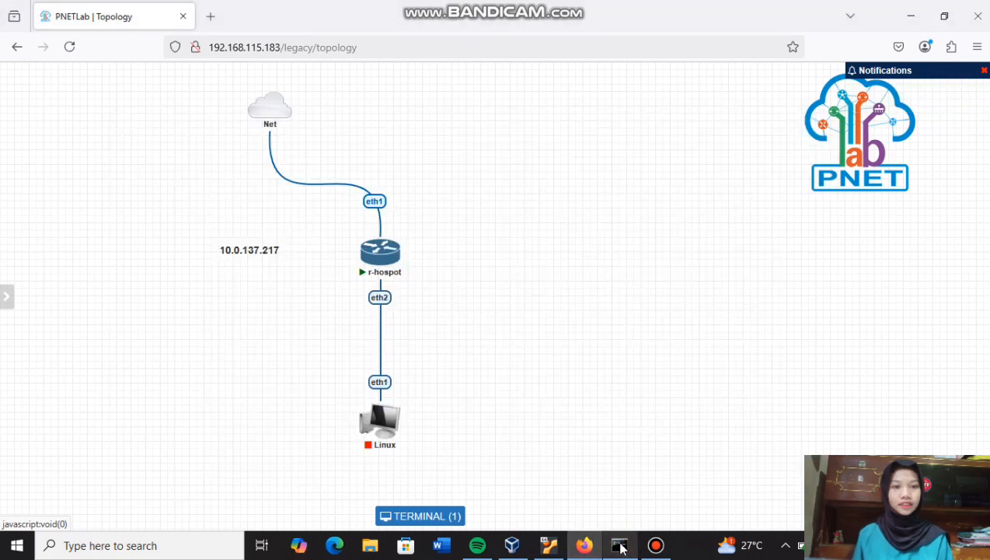
{"action": "left_click", "coordinate": [204, 548]}
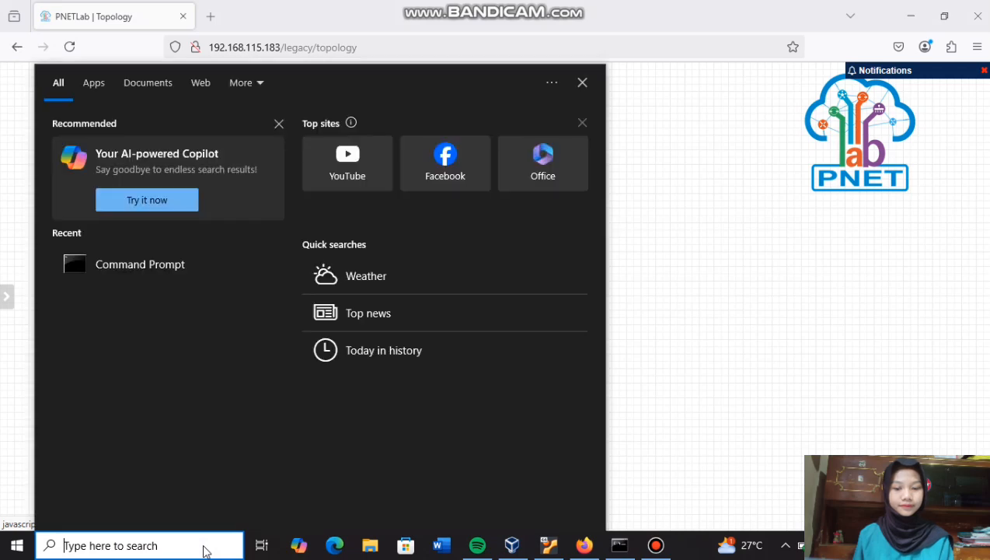
{"action": "type", "text": "win"}
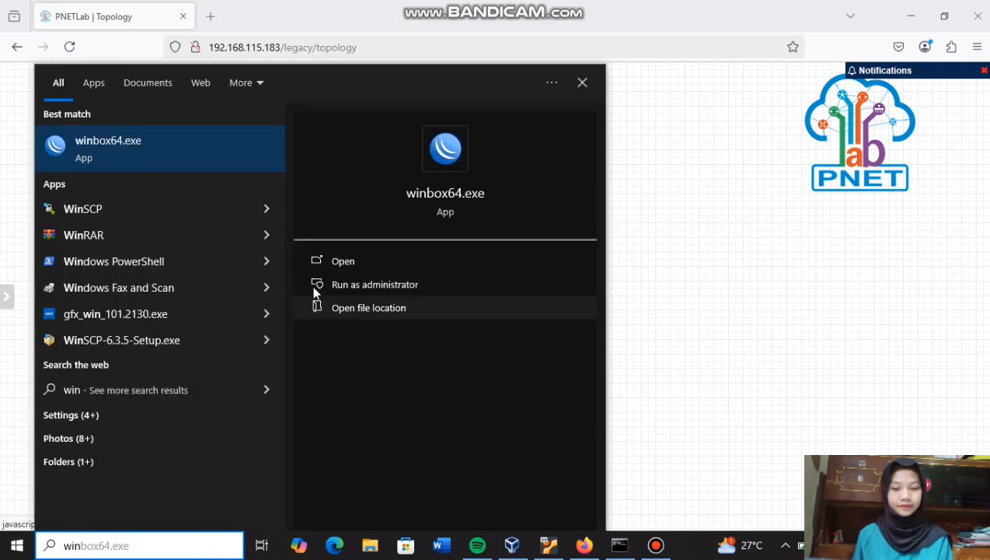
{"action": "left_click", "coordinate": [329, 261]}
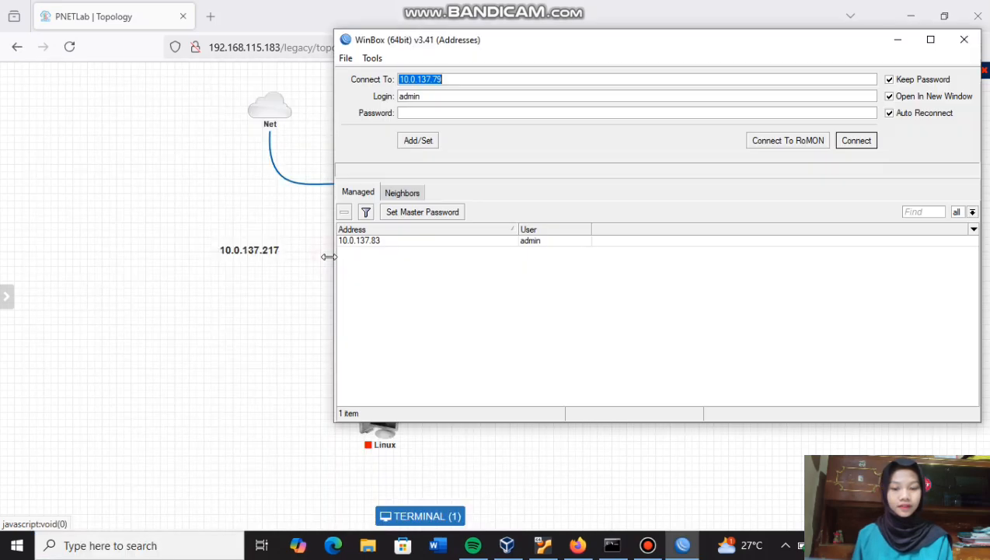
- Log in to the router at 10.0.137.217, skip the password change, and return to PNETLab
{"action": "left_click", "coordinate": [461, 78]}
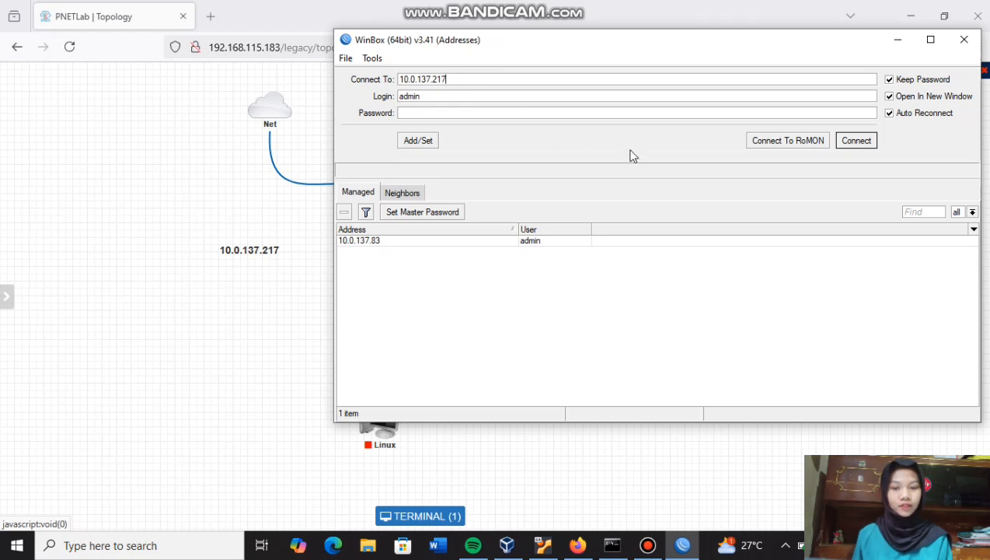
{"action": "left_click", "coordinate": [862, 143]}
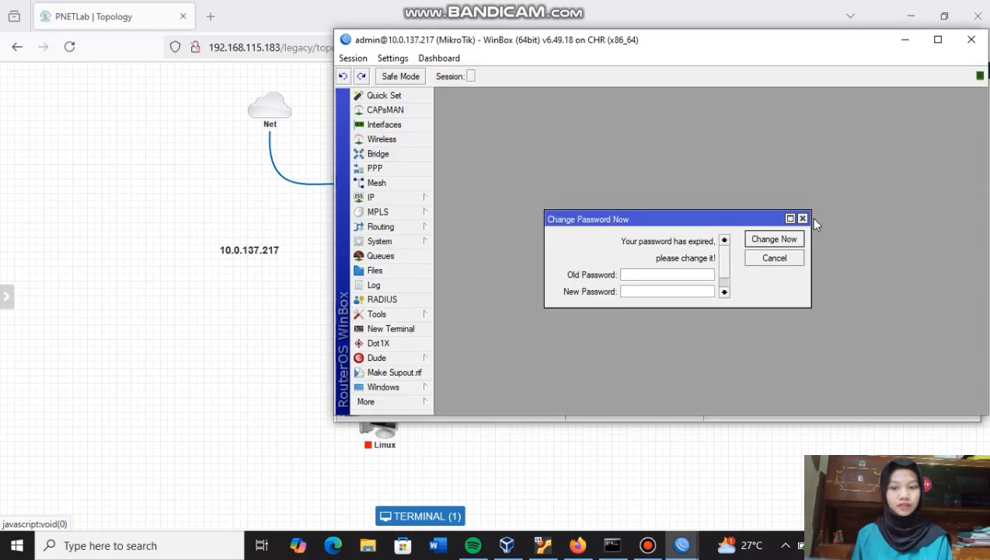
{"action": "left_click", "coordinate": [802, 218]}
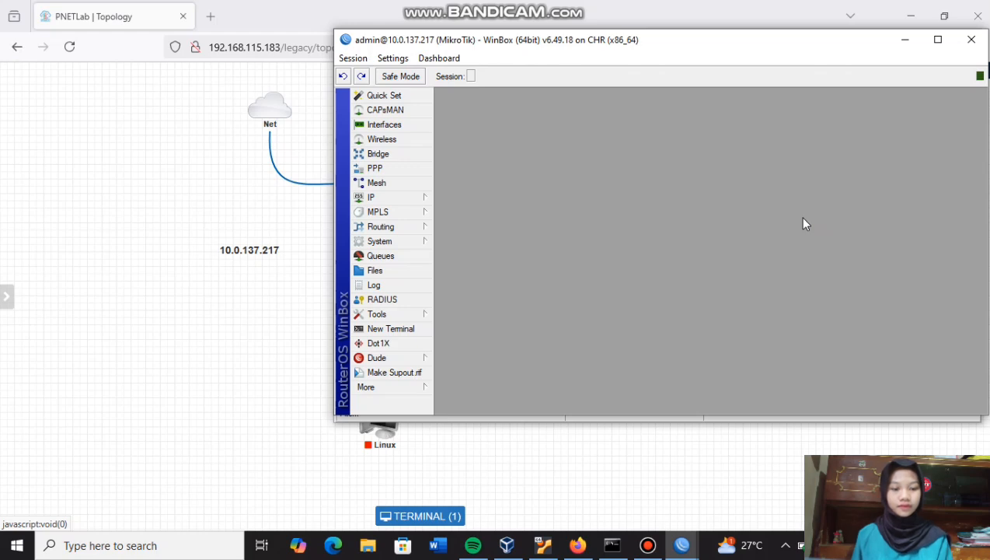
{"action": "left_click", "coordinate": [577, 545]}
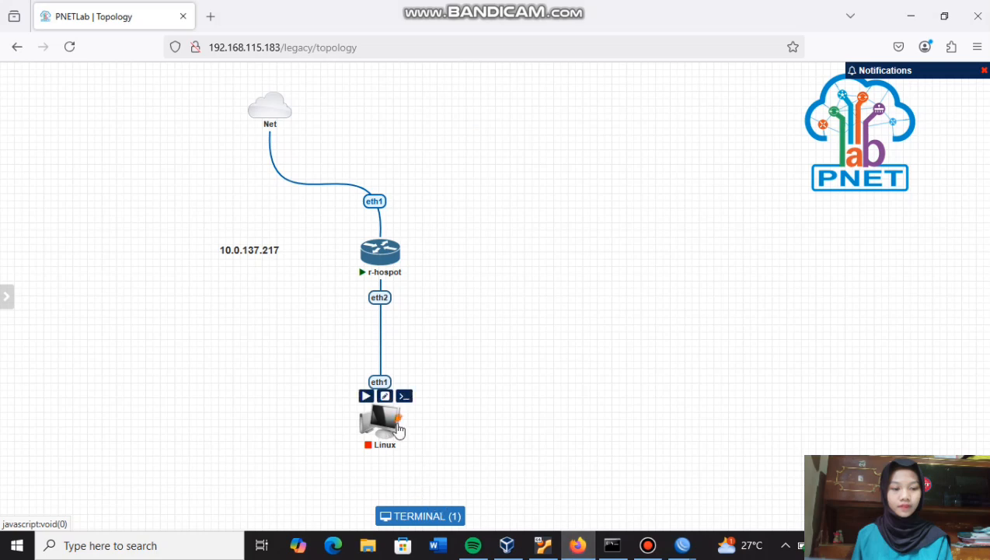
- Start the Linux client node, retrying after the first attempt fails
{"action": "left_click", "coordinate": [366, 396]}
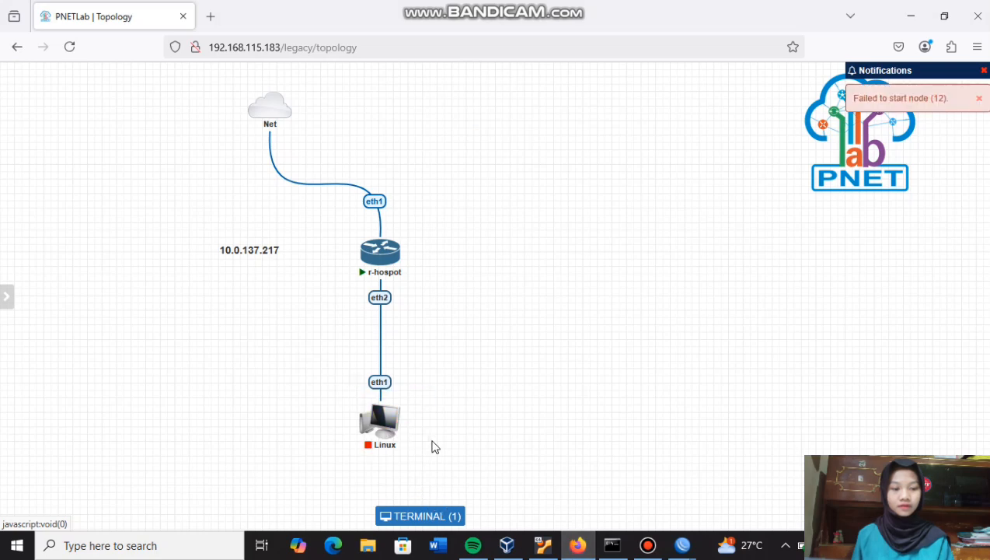
{"action": "left_click", "coordinate": [365, 396]}
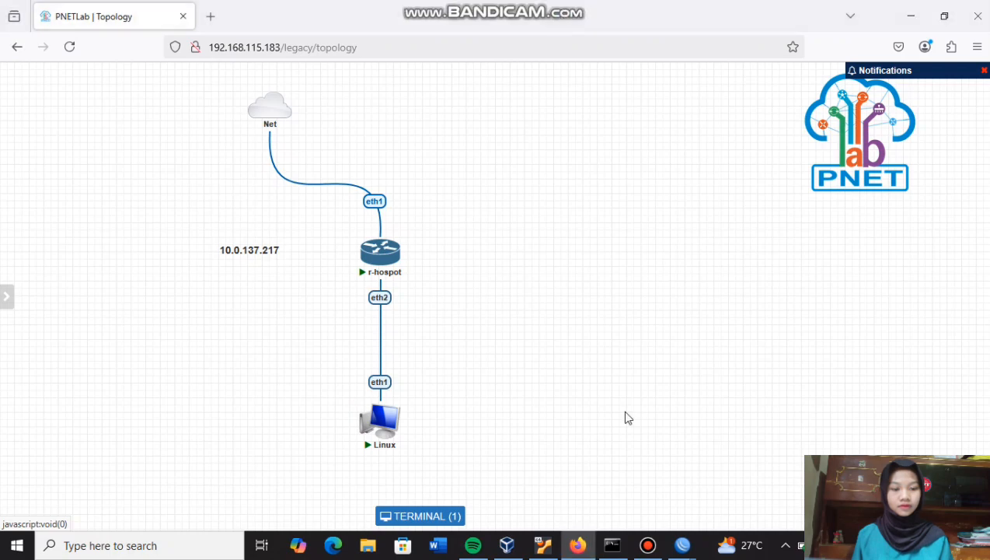
- Start Hotspot Setup on ether2, accepting local address 10.0.50.1/24 and default pool
{"action": "mouse_move", "coordinate": [677, 549]}
{"action": "left_click", "coordinate": [715, 513]}
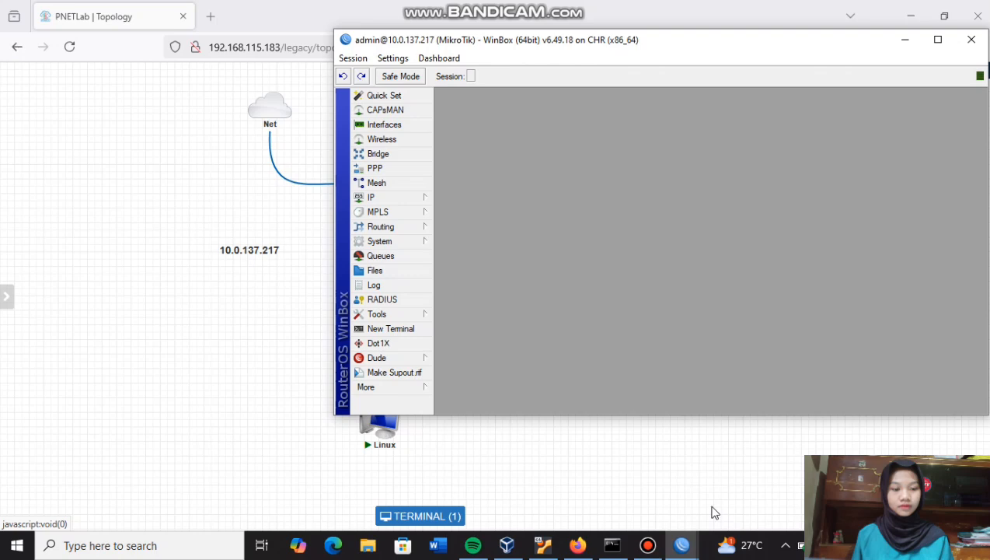
{"action": "left_click", "coordinate": [420, 198]}
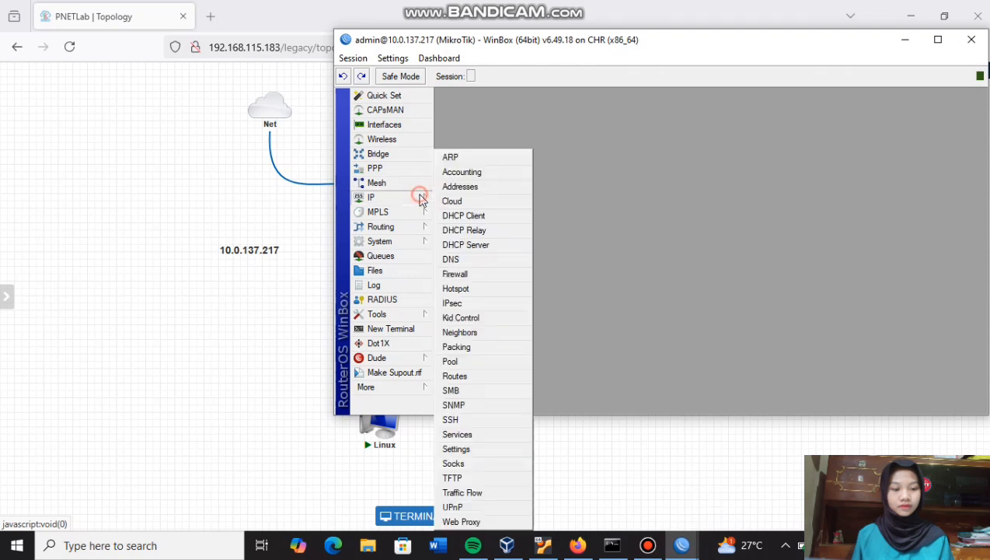
{"action": "left_click", "coordinate": [462, 290]}
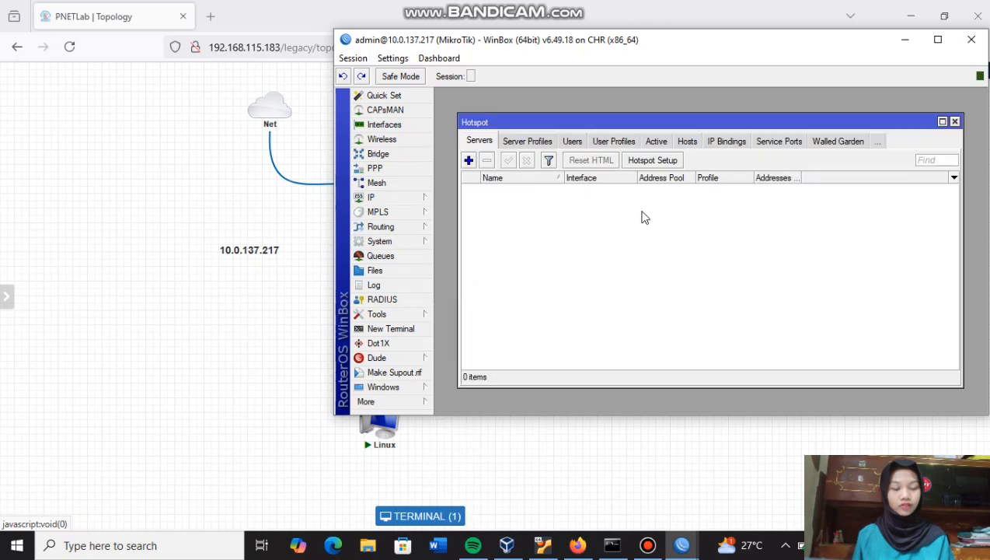
{"action": "left_click", "coordinate": [653, 160]}
{"action": "left_click", "coordinate": [703, 241]}
{"action": "left_click", "coordinate": [704, 261]}
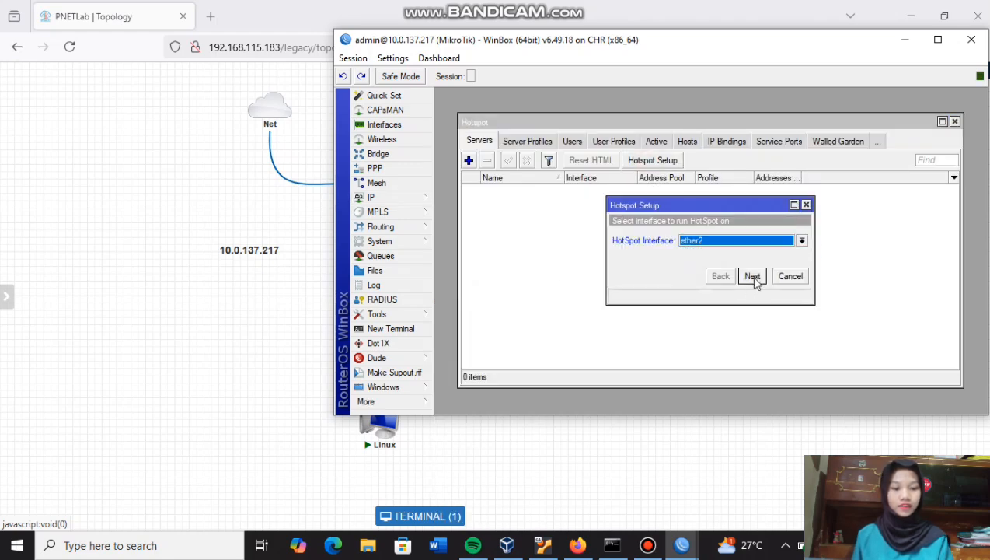
{"action": "left_click", "coordinate": [752, 278]}
{"action": "left_click", "coordinate": [752, 278]}
{"action": "left_click", "coordinate": [752, 277]}
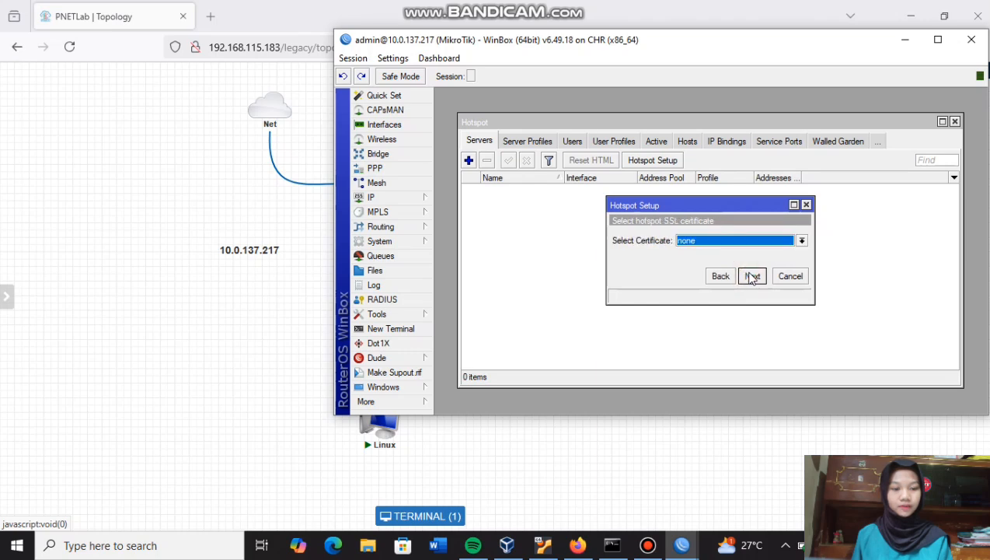
- Skip the SSL certificate and SMTP server, and set DNS servers 8.8.8.8 and 8.8.4.4
{"action": "left_click", "coordinate": [748, 242]}
{"action": "left_click", "coordinate": [749, 241]}
{"action": "left_click", "coordinate": [753, 273]}
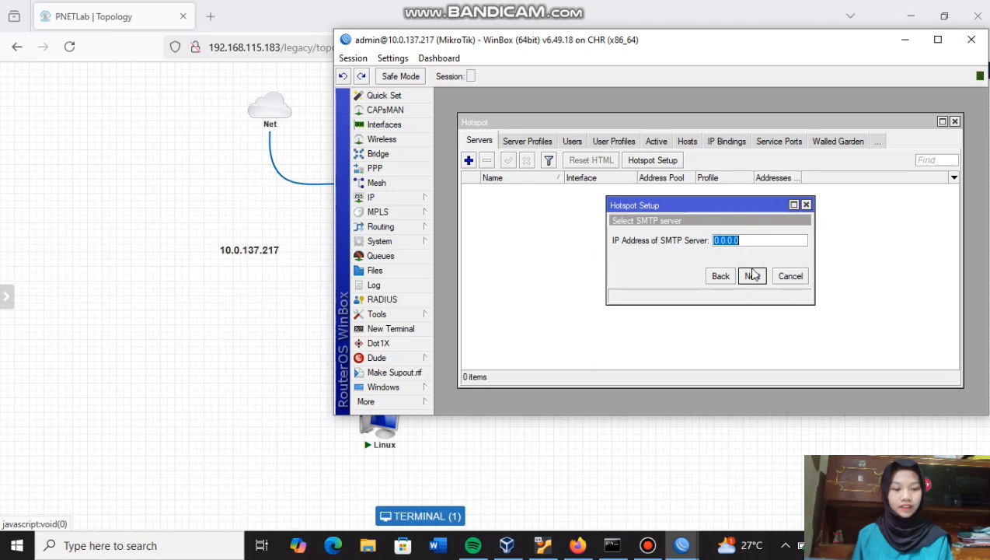
{"action": "left_click", "coordinate": [752, 278]}
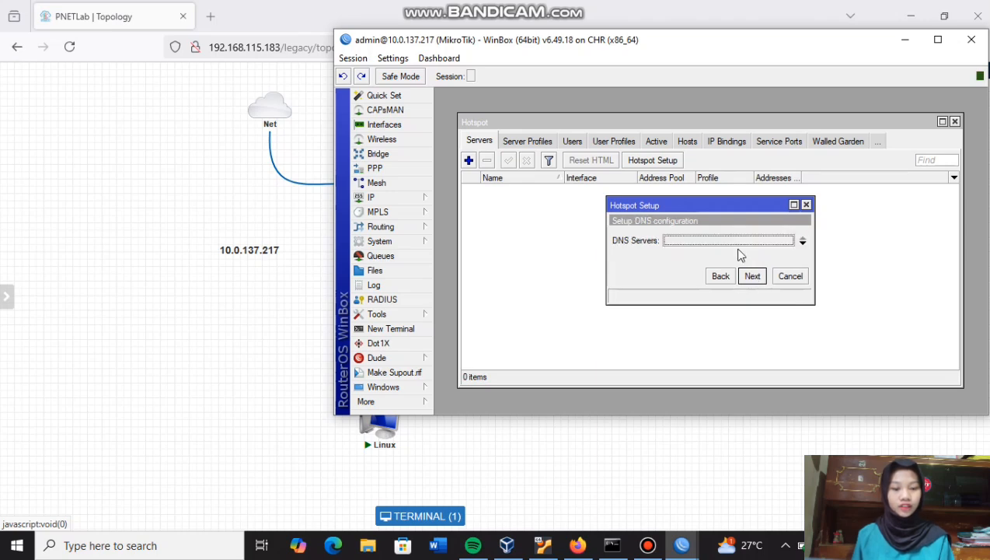
{"action": "type", "text": "8.8.8.8"}
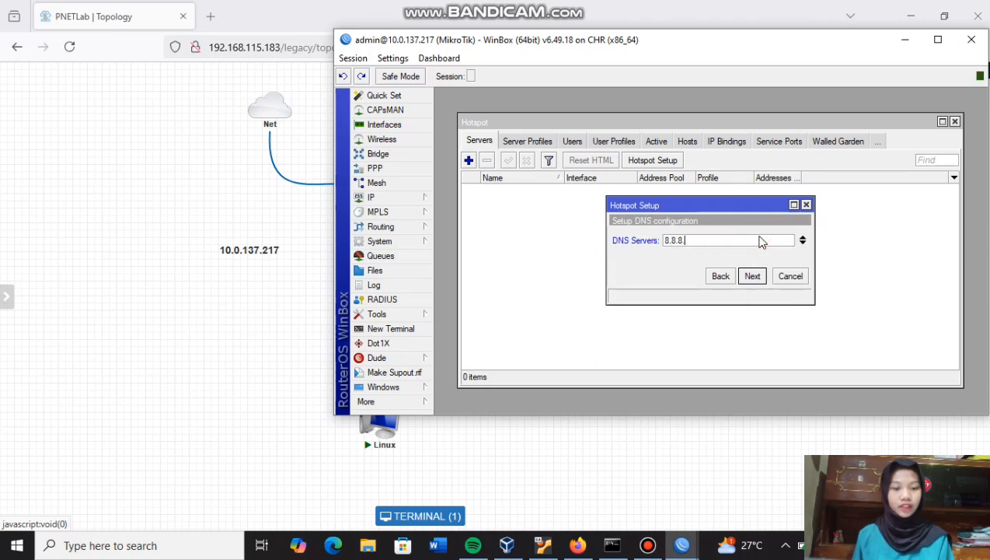
{"action": "left_click", "coordinate": [802, 244]}
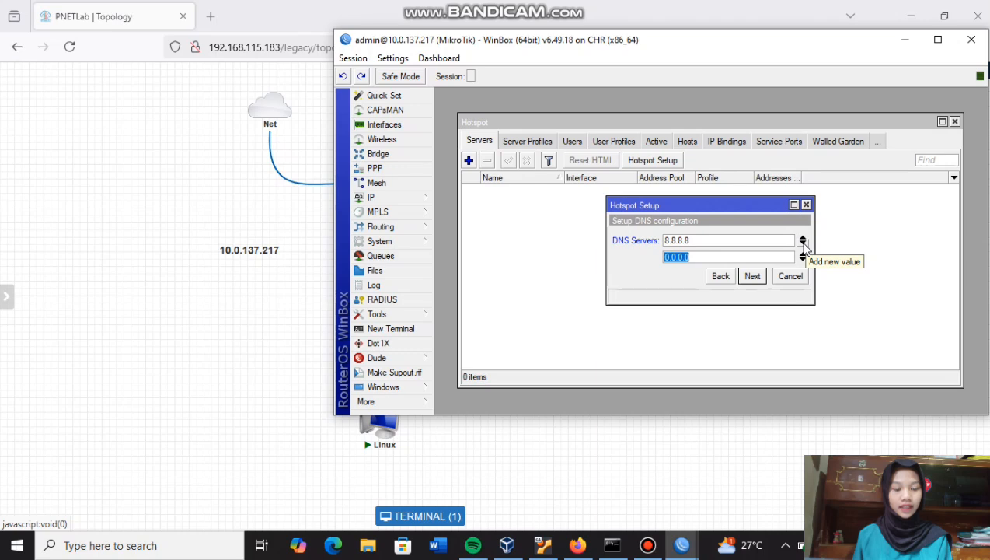
{"action": "type", "text": "8.8.4"}
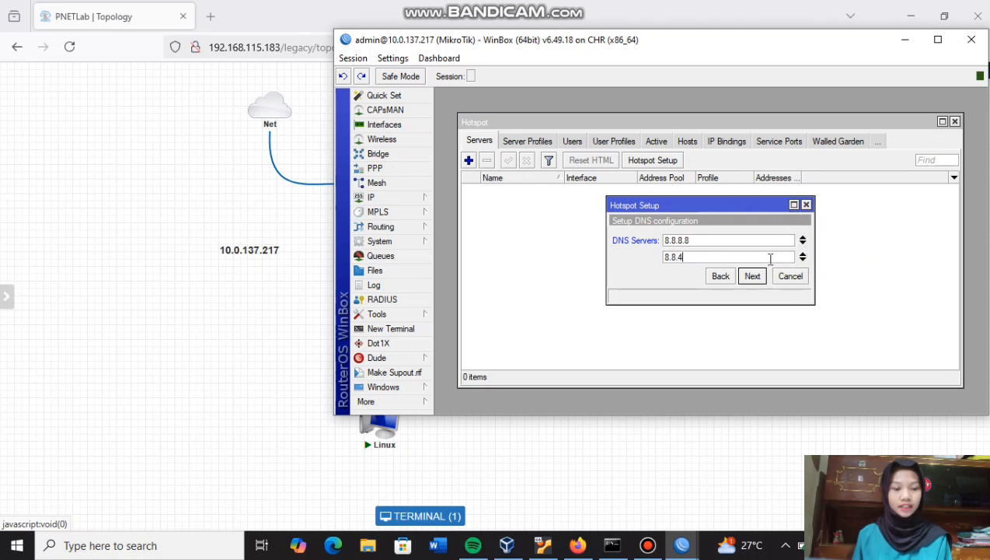
{"action": "type", "text": ".4"}
{"action": "left_click", "coordinate": [753, 277]}
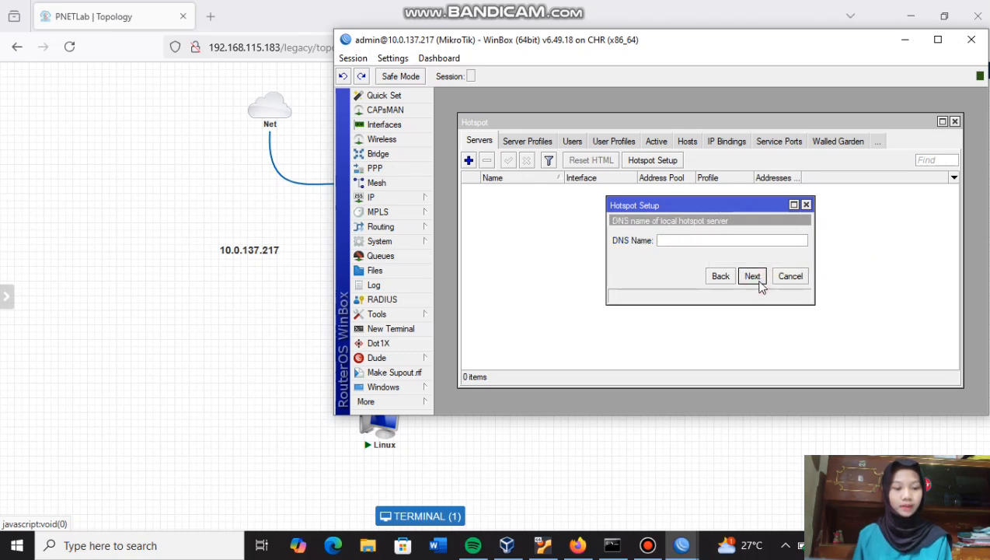
- Set the hotspot DNS name to hotspot-titan07.co.id
{"action": "type", "text": "ho"}
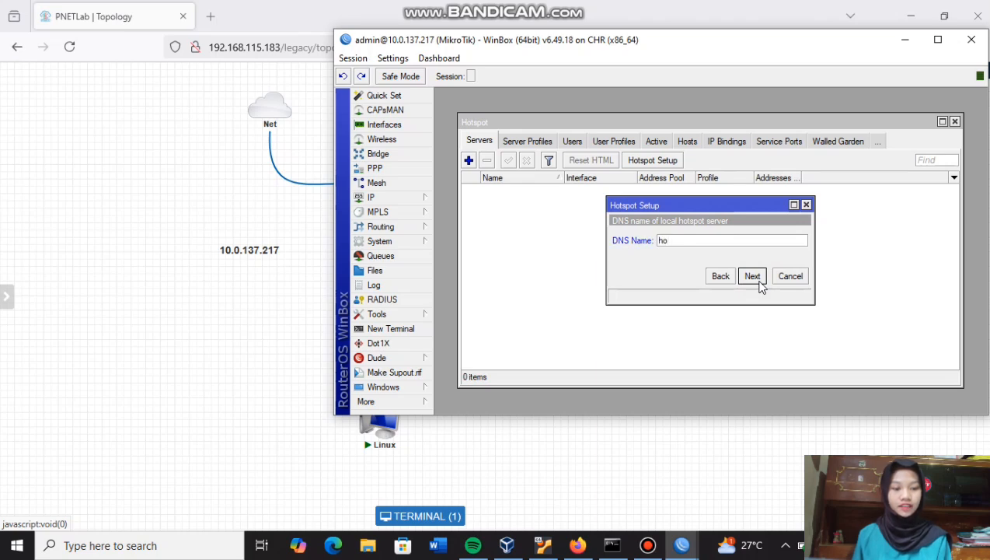
{"action": "type", "text": "tspo"}
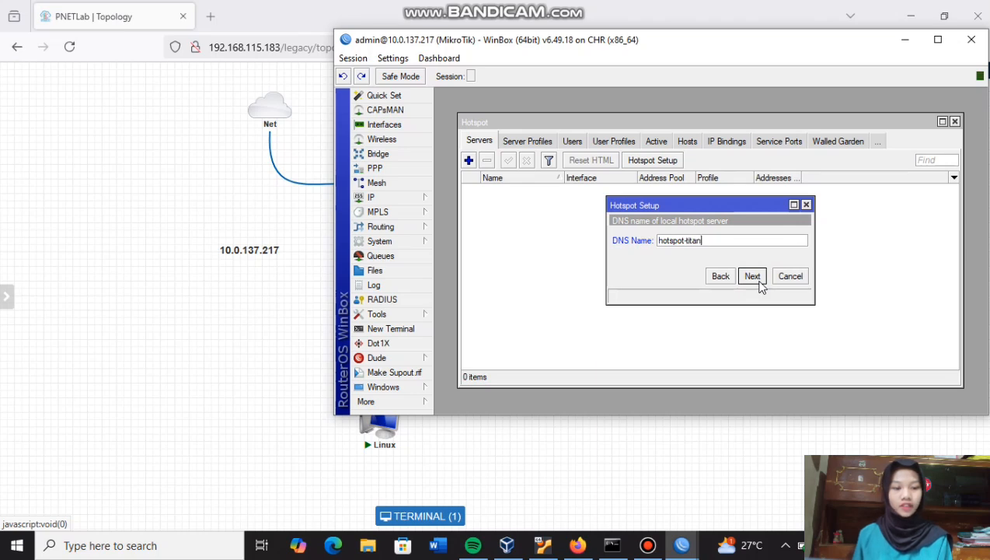
{"action": "type", "text": "t-titan07.co.id"}
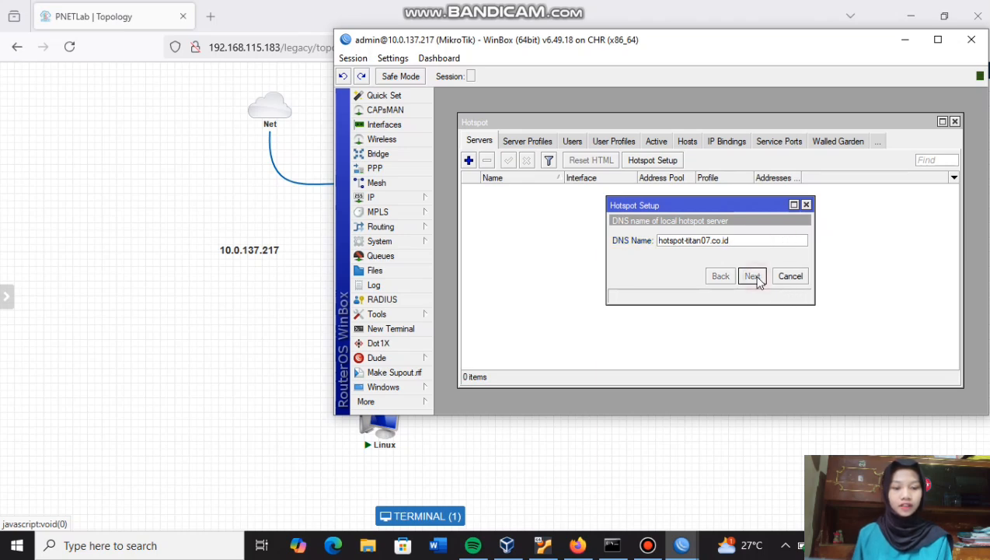
{"action": "left_click", "coordinate": [751, 275]}
- Create local hotspot user titan07 with its password and finish the setup
{"action": "left_click", "coordinate": [748, 240]}
{"action": "key", "text": "BackSpace"}
{"action": "key", "text": "BackSpace"}
{"action": "key", "text": "BackSpace"}
{"action": "key", "text": "BackSpace"}
{"action": "key", "text": "BackSpace"}
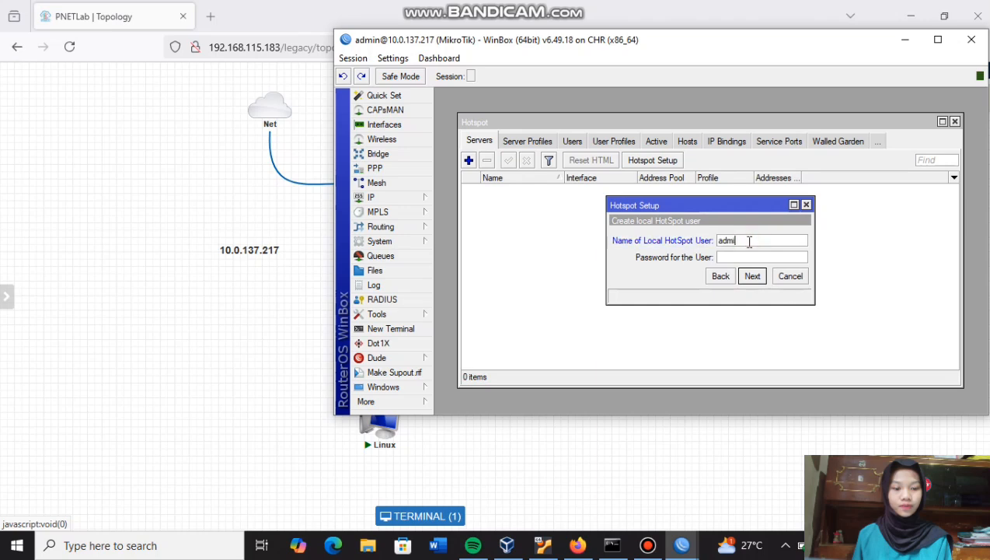
{"action": "type", "text": "titan07"}
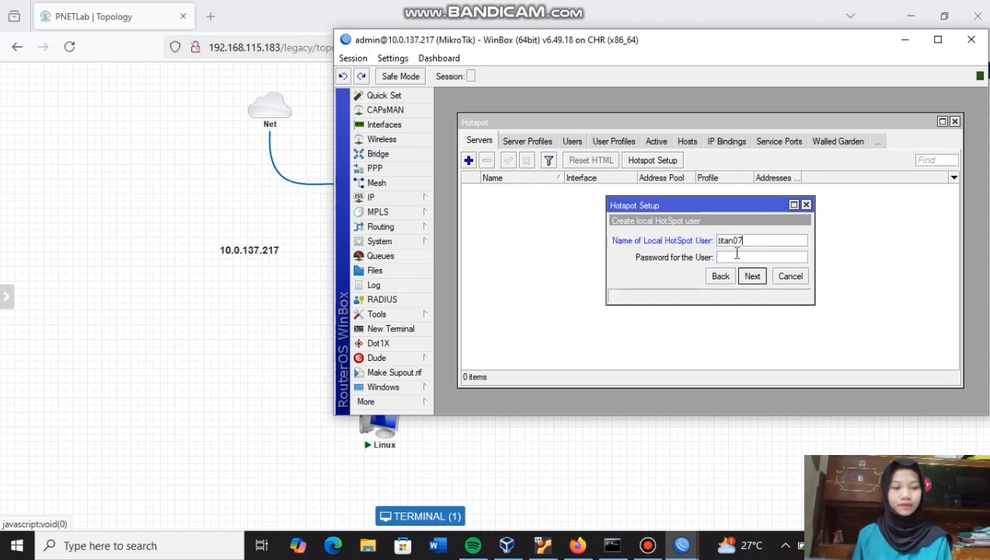
{"action": "left_click", "coordinate": [736, 256]}
{"action": "type", "text": "123"}
{"action": "left_click", "coordinate": [751, 279]}
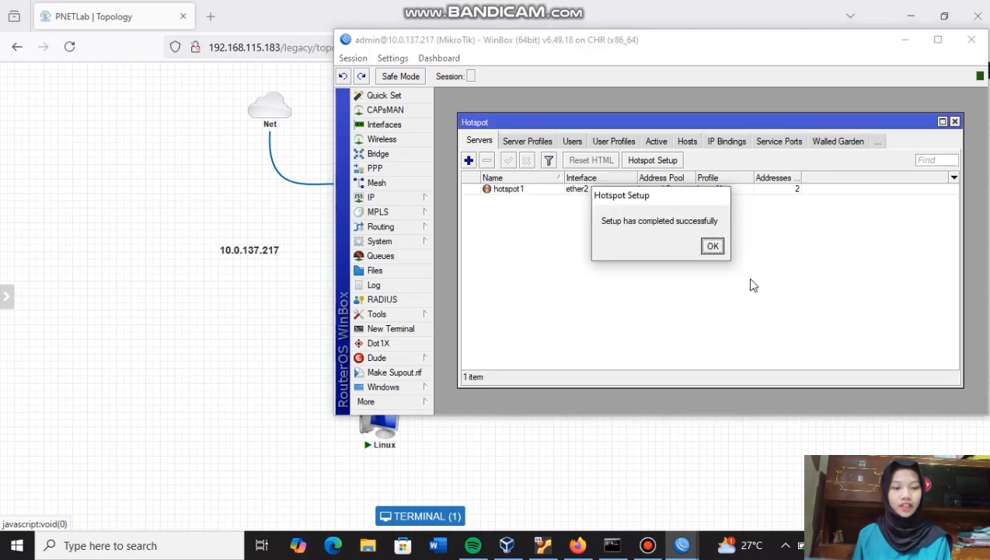
{"action": "left_click", "coordinate": [715, 247]}
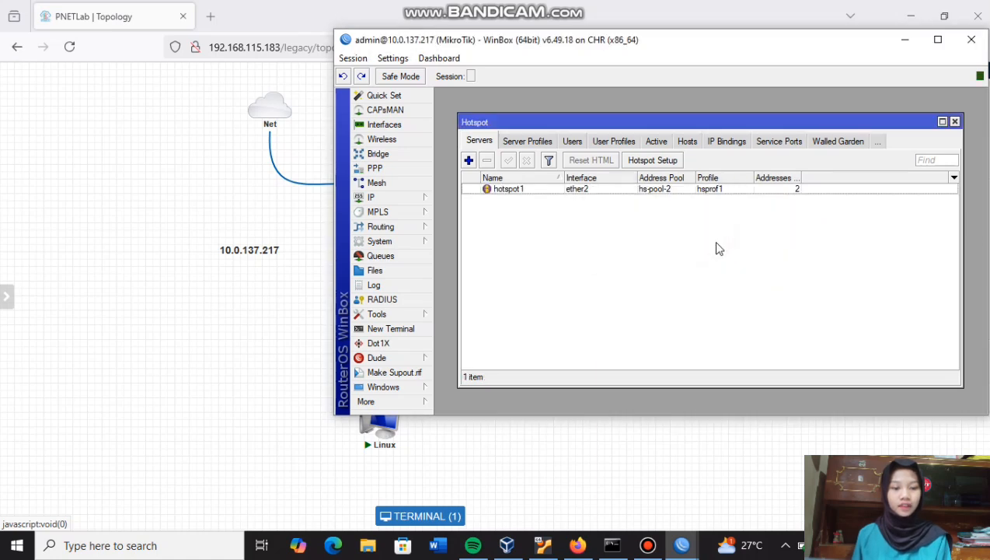
- Select hotspot1, review the router's IP addresses, and return to PNETLab
{"action": "left_click", "coordinate": [682, 191]}
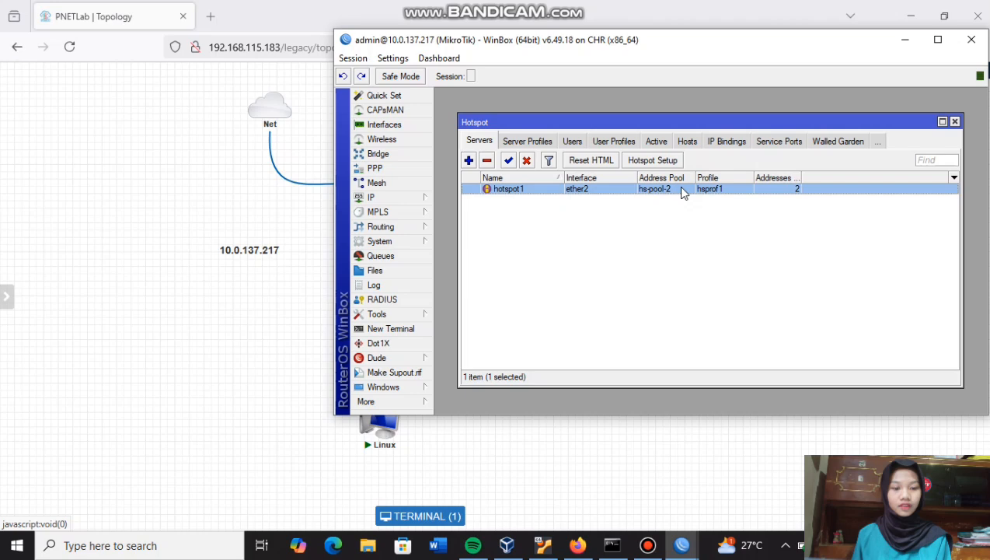
{"action": "left_click", "coordinate": [406, 197]}
{"action": "left_click", "coordinate": [460, 187]}
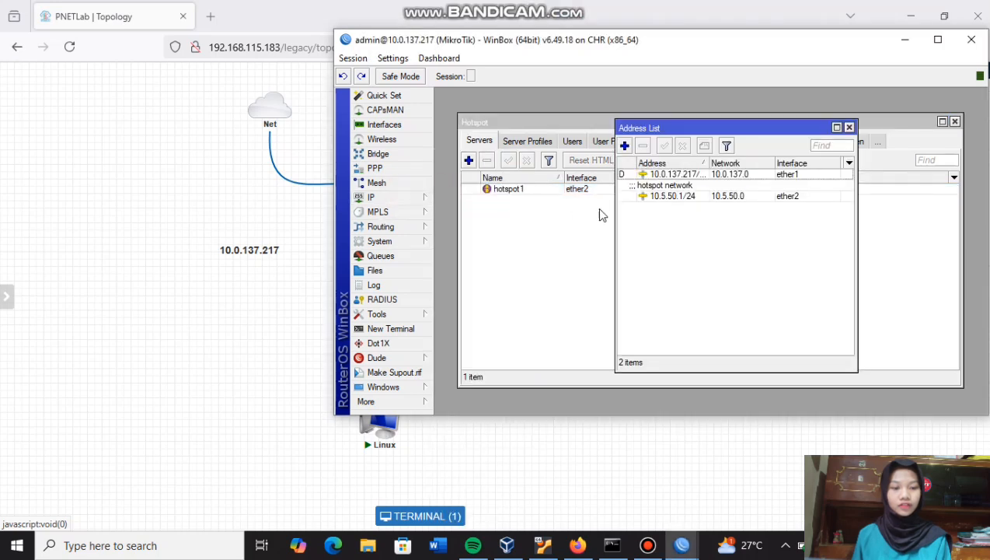
{"action": "left_click", "coordinate": [578, 545]}
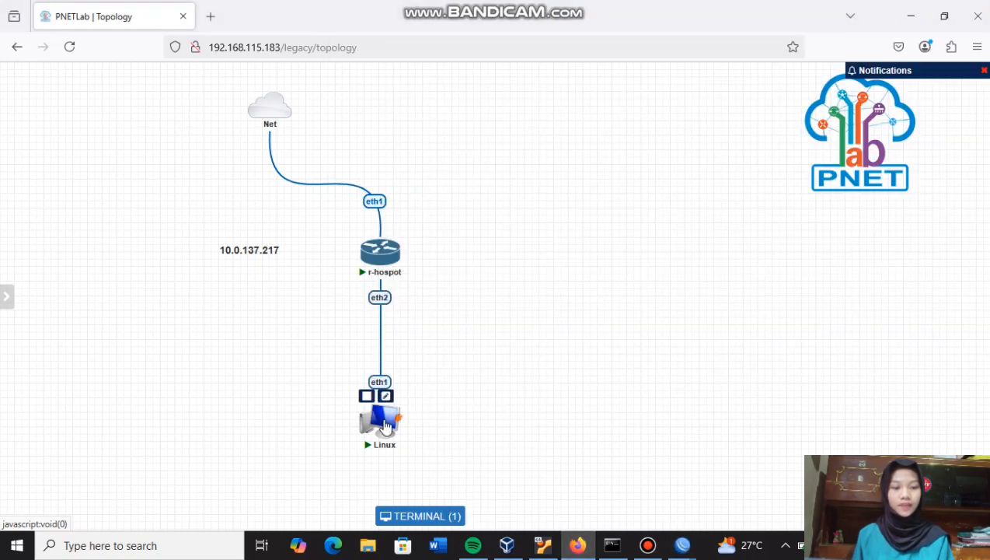
- Log in to the Linux client's xrdp desktop and launch LXTerminal from the menu
{"action": "left_click", "coordinate": [381, 416]}
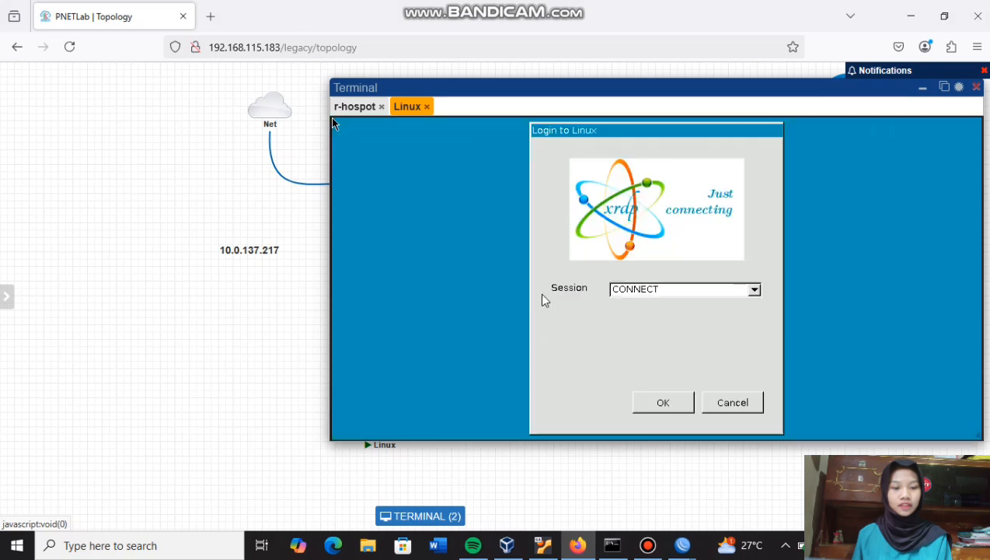
{"action": "left_click", "coordinate": [661, 403]}
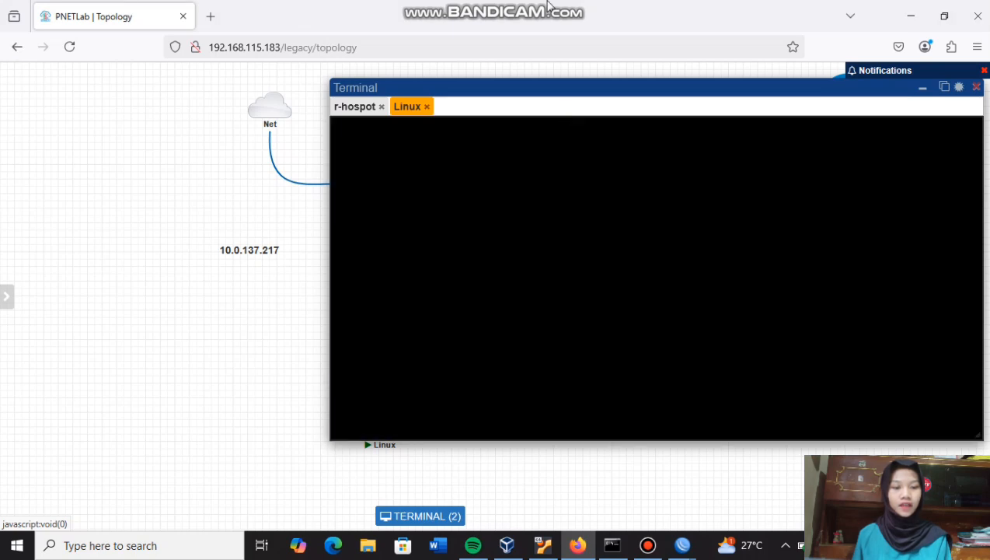
{"action": "mouse_move", "coordinate": [548, 6]}
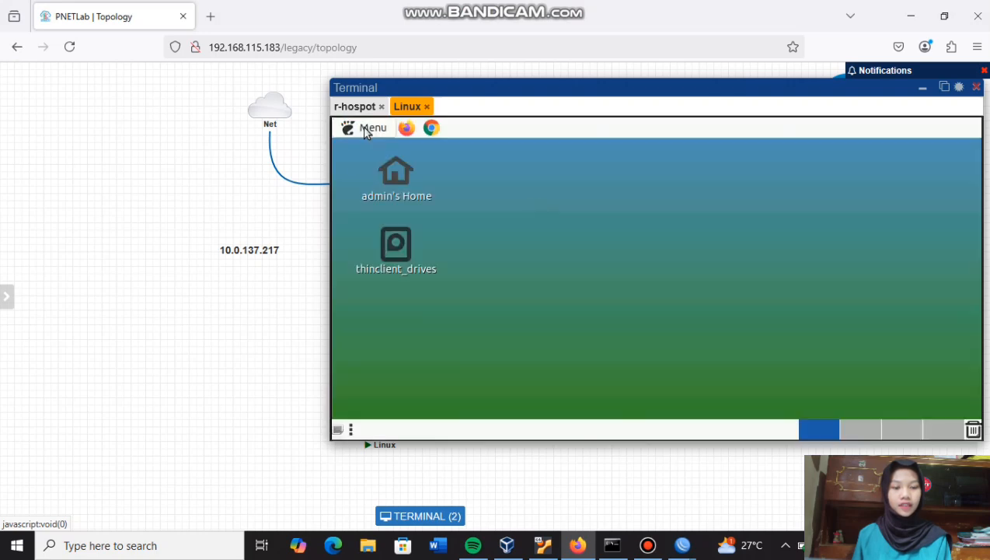
{"action": "left_click", "coordinate": [366, 129]}
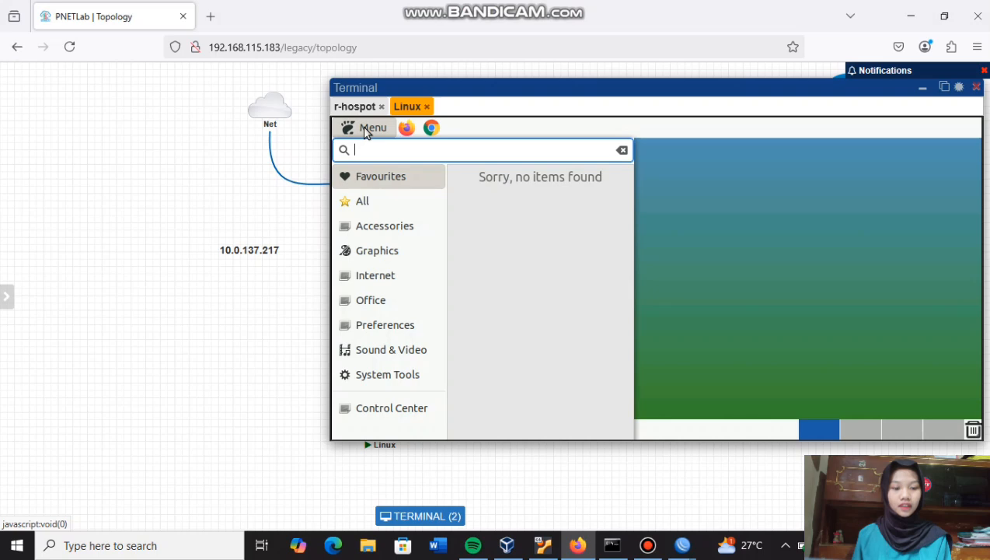
{"action": "type", "text": "ter"}
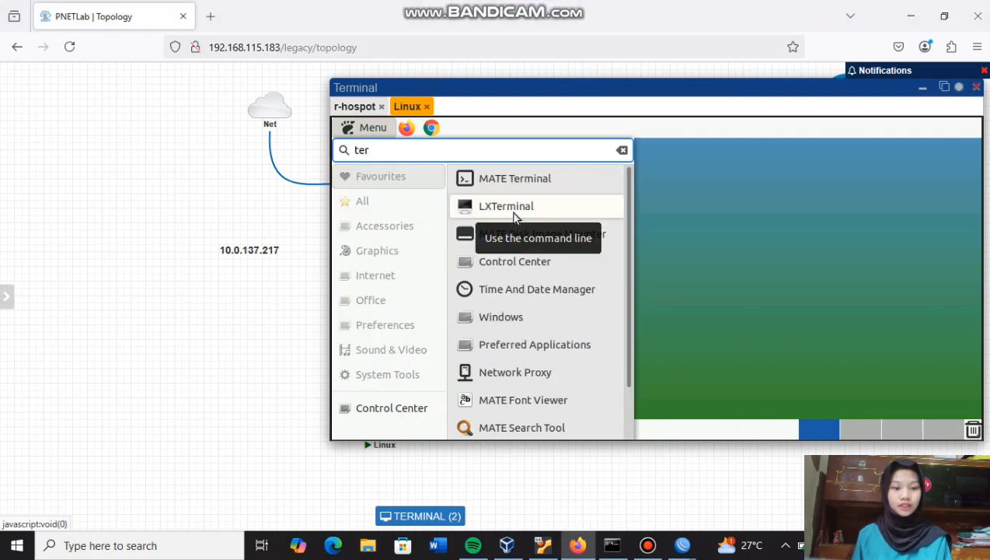
{"action": "left_click", "coordinate": [512, 211]}
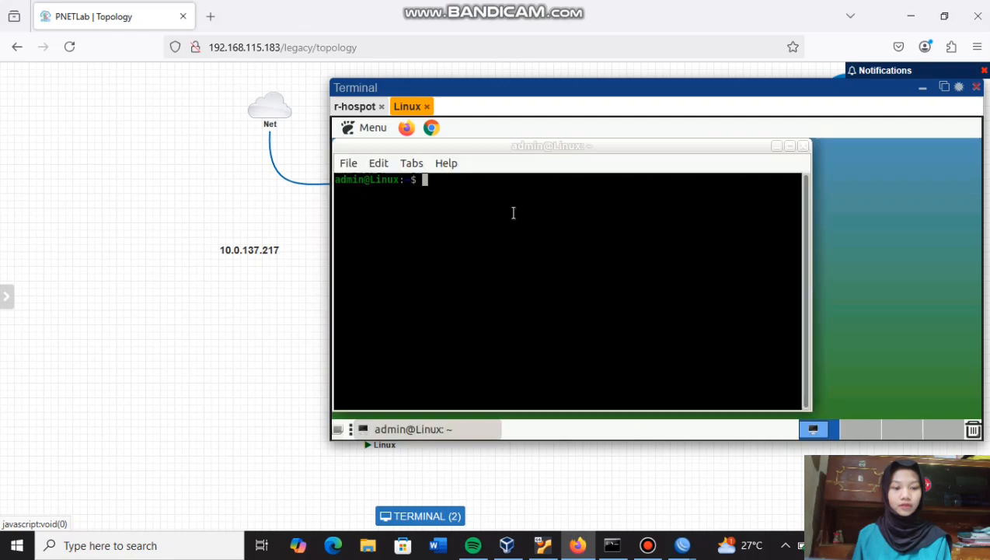
- Run 'ip a' to confirm eth1 has 10.5.50.254/24, then launch Google Chrome
{"action": "type", "text": "ip a"}
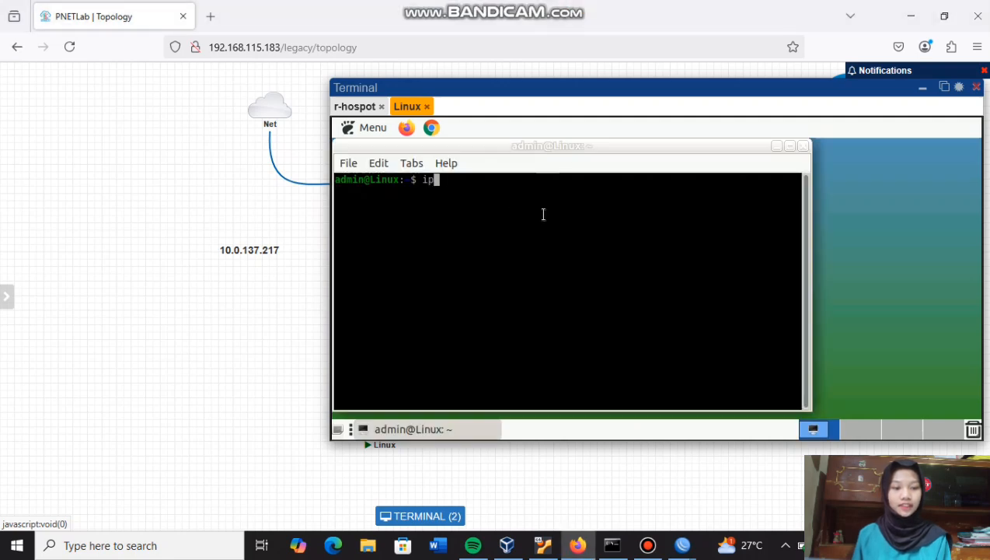
{"action": "key", "text": "Return"}
{"action": "mouse_move", "coordinate": [386, 378]}
{"action": "left_mouse_down"}
{"action": "mouse_move", "coordinate": [468, 378]}
{"action": "mouse_move", "coordinate": [389, 377]}
{"action": "left_mouse_up"}
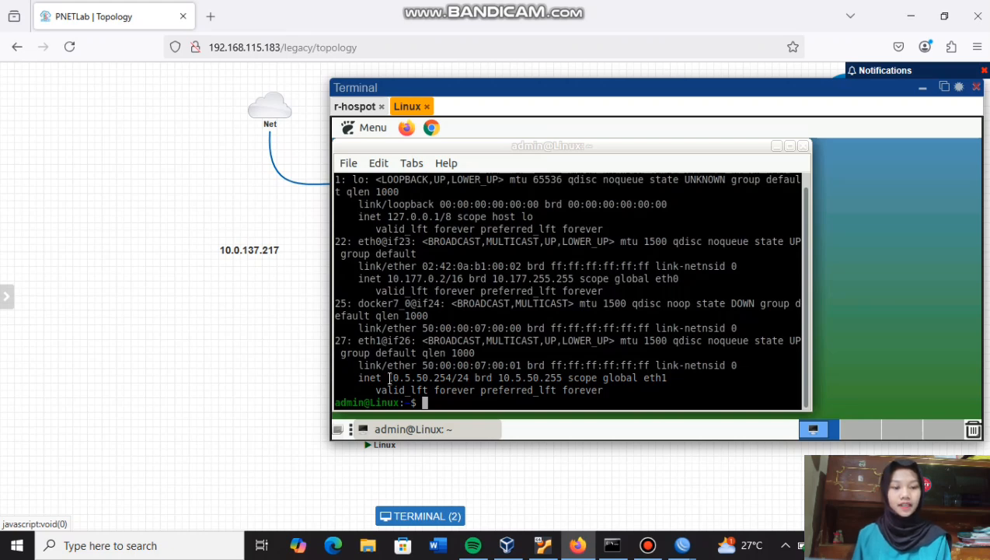
{"action": "left_click", "coordinate": [432, 128]}
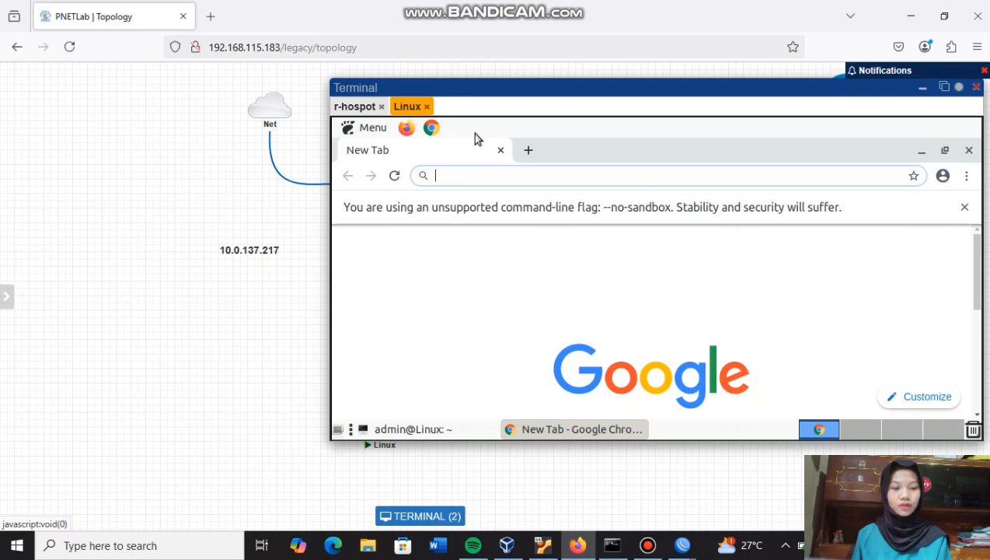
- Browse to mikrotik.co.id to get redirected to the hotspot login page
{"action": "type", "text": "mikrotik"}
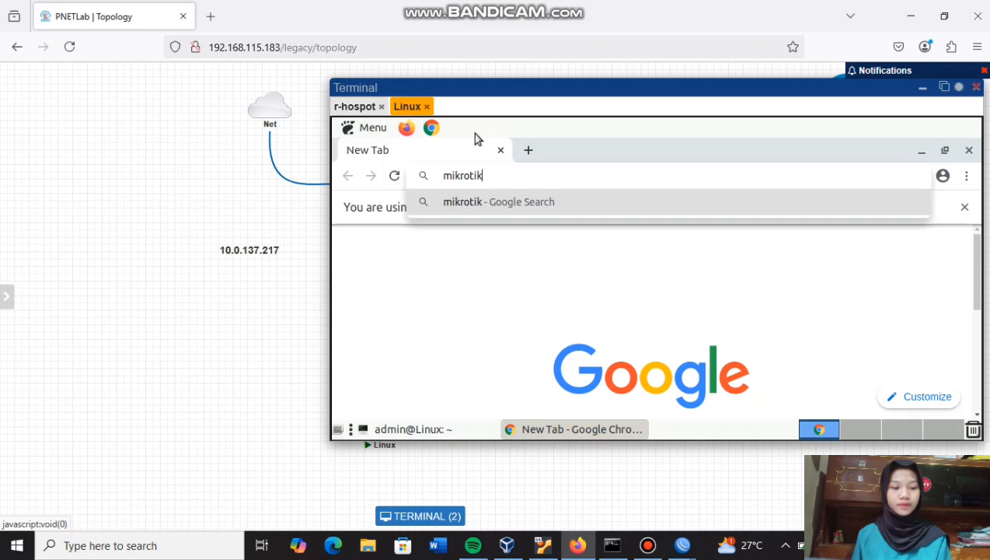
{"action": "type", "text": ".co.id"}
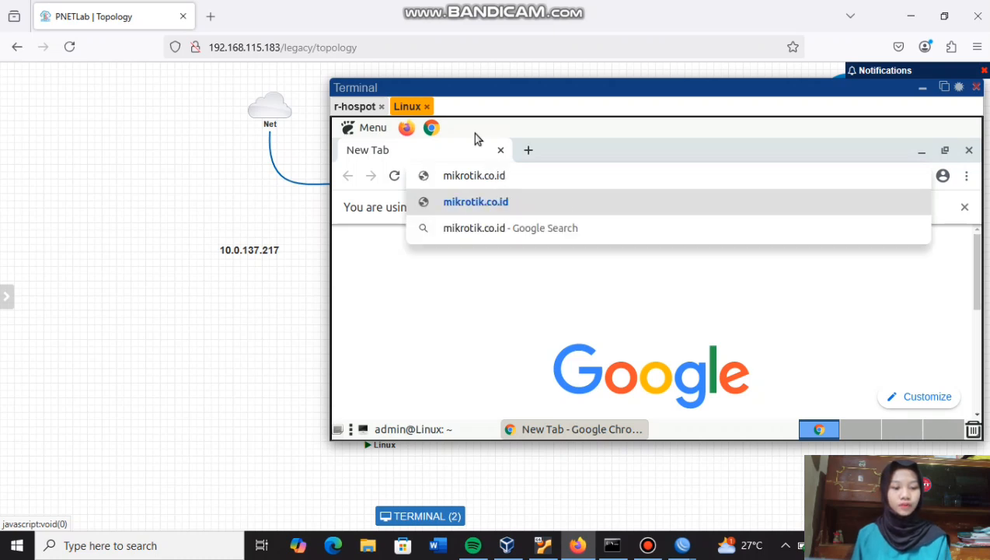
{"action": "key", "text": "Return"}
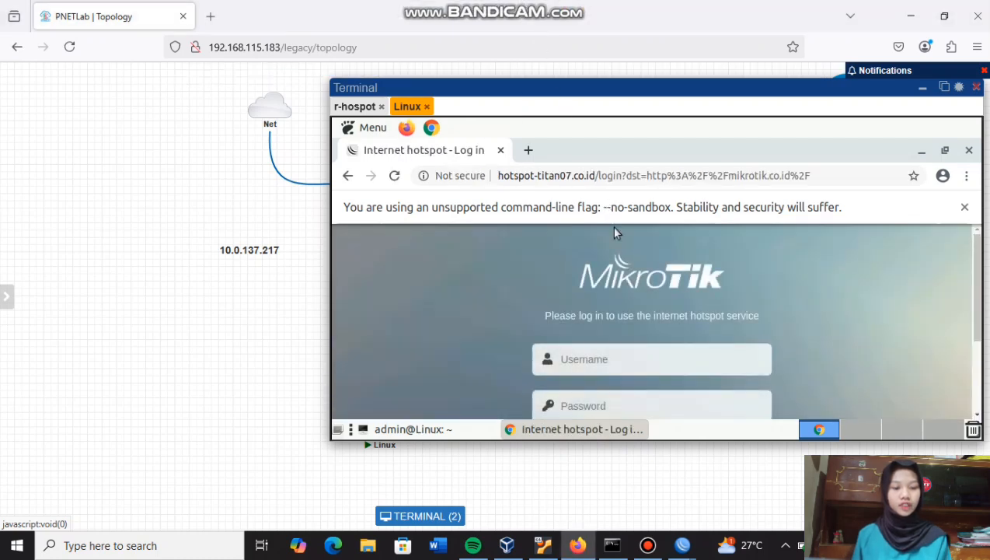
{"action": "scroll", "coordinate": [653, 315], "scroll_direction": "down", "scroll_amount": 1}
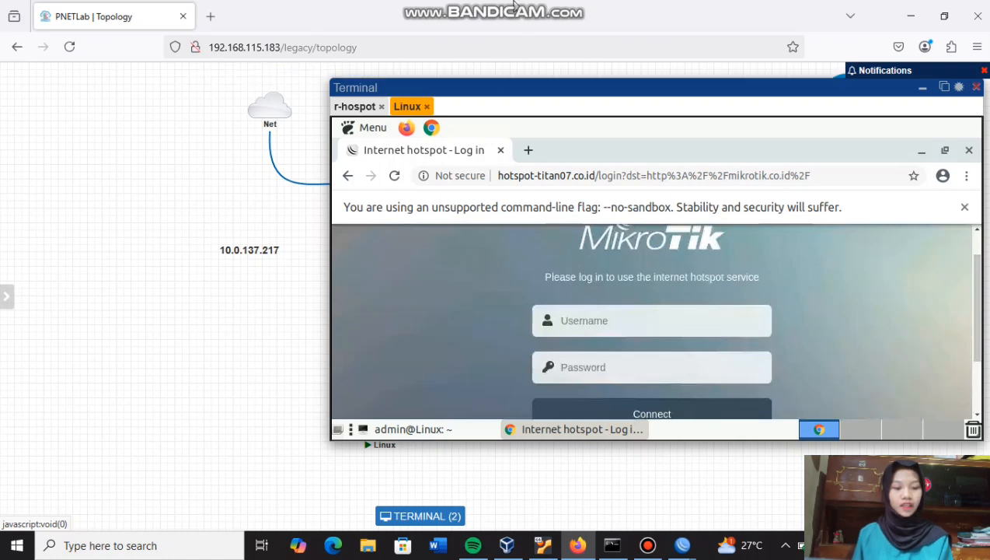
{"action": "mouse_move", "coordinate": [514, 6]}
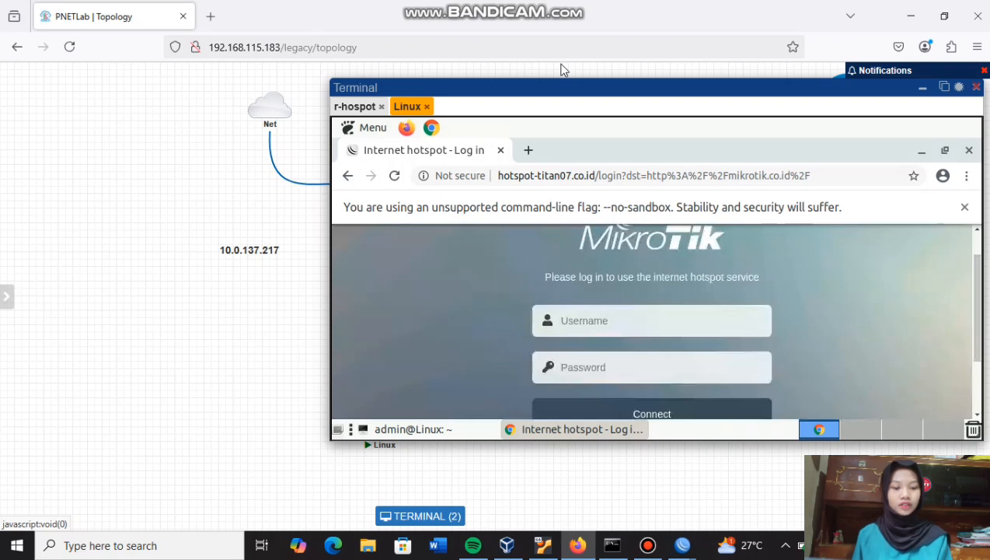
- Sign in to the hotspot as titan07 with the user's password
{"action": "left_click", "coordinate": [582, 325]}
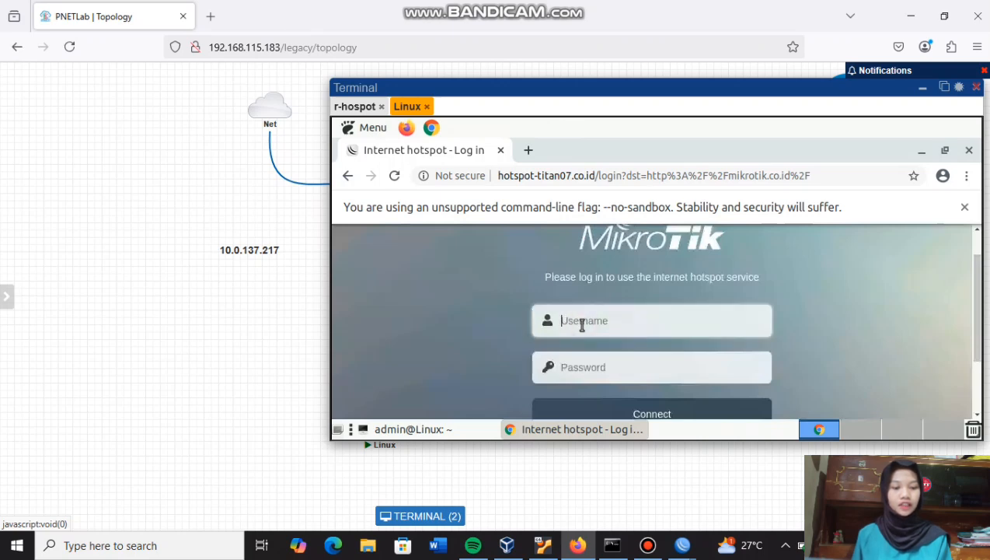
{"action": "type", "text": "titan07"}
{"action": "left_click", "coordinate": [582, 364]}
{"action": "type", "text": "123"}
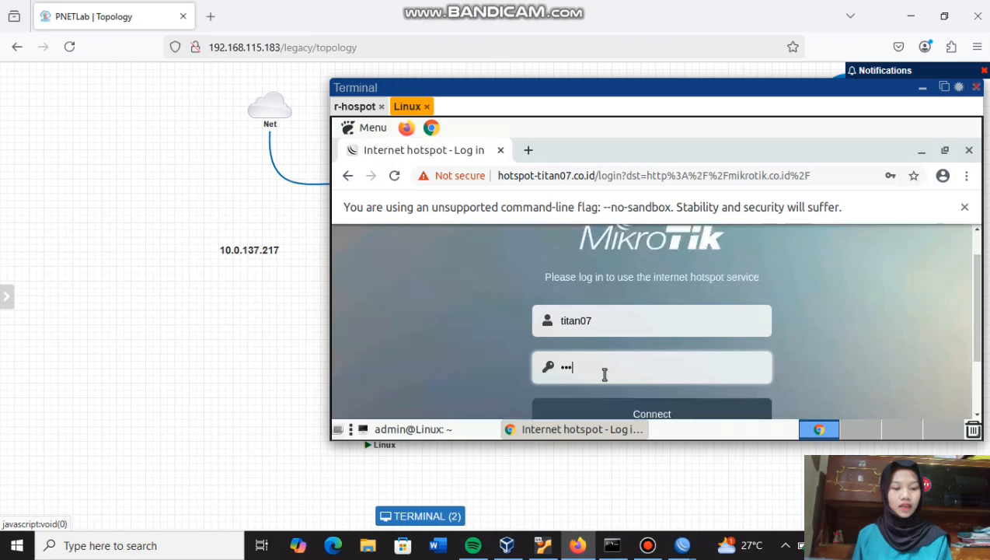
{"action": "scroll", "coordinate": [605, 375], "scroll_direction": "down", "scroll_amount": 1}
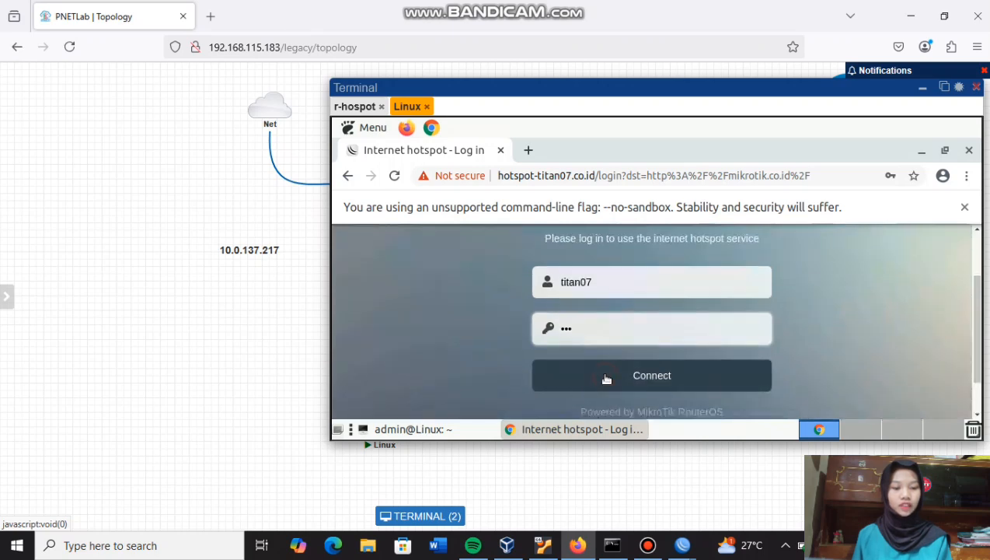
{"action": "left_click", "coordinate": [603, 373]}
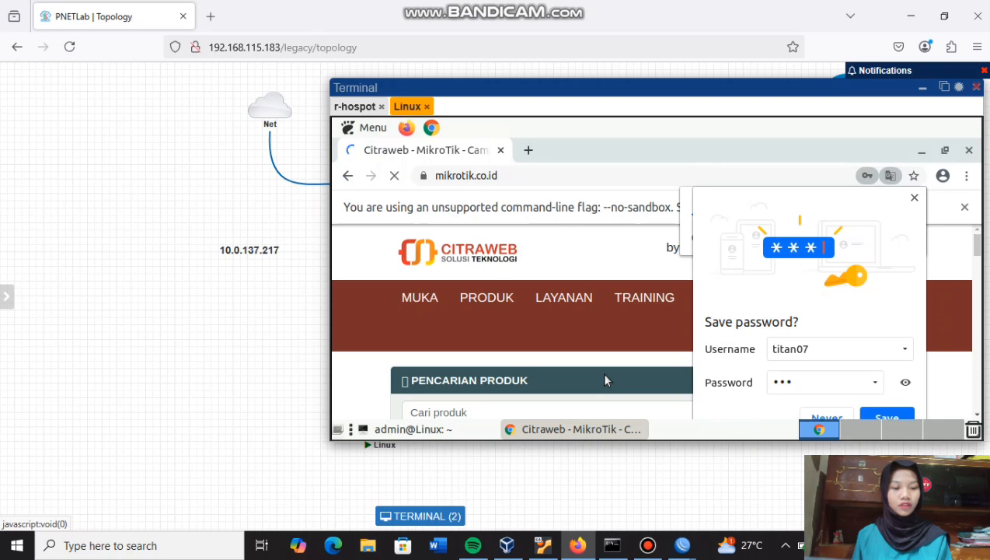
- Ping 8.8.8.8 from the Linux client's terminal to confirm 0% packet loss, then return to the mikrotik.co.id page
{"action": "left_click", "coordinate": [914, 197]}
{"action": "left_click_drag", "start_coordinate": [714, 439], "coordinate": [710, 485]}
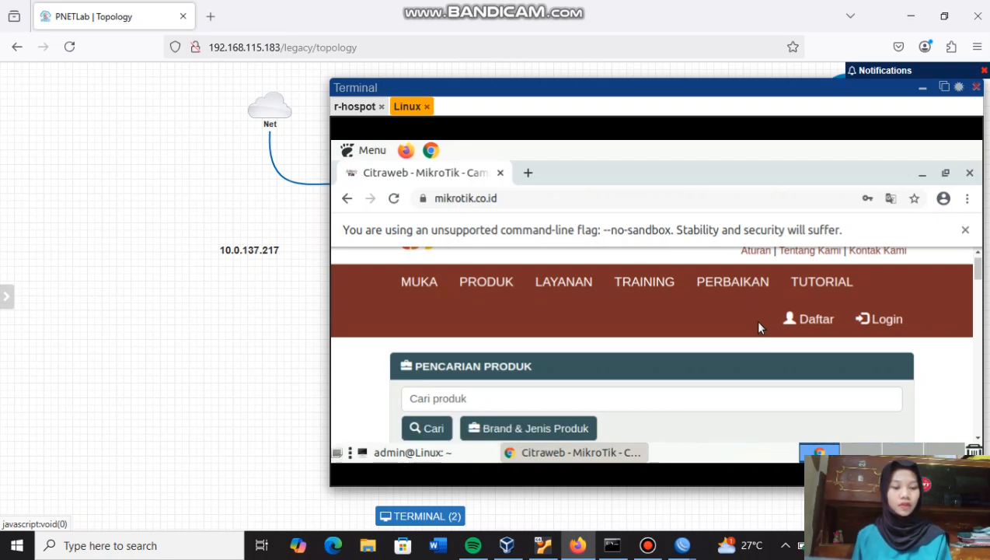
{"action": "left_click", "coordinate": [431, 453]}
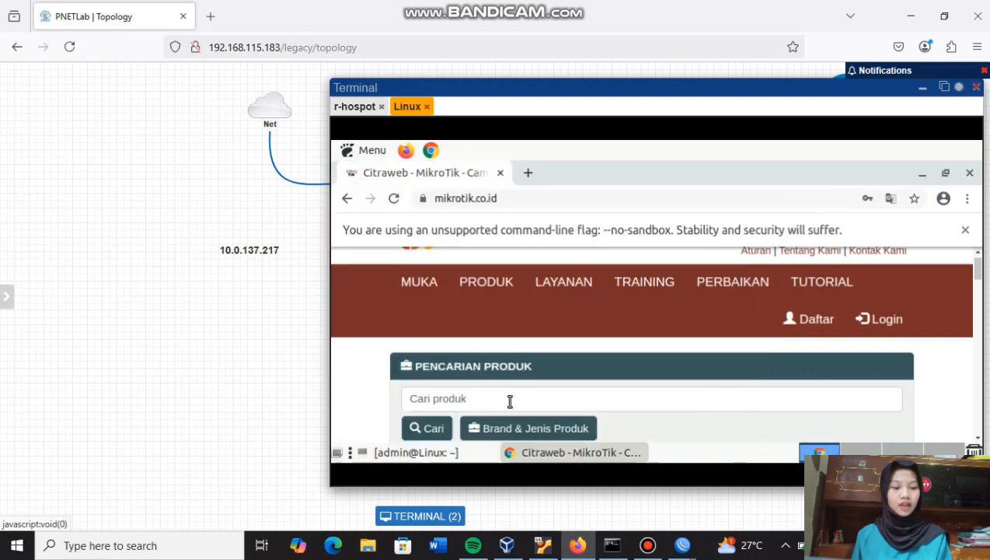
{"action": "type", "text": "ping 8.8.8.8"}
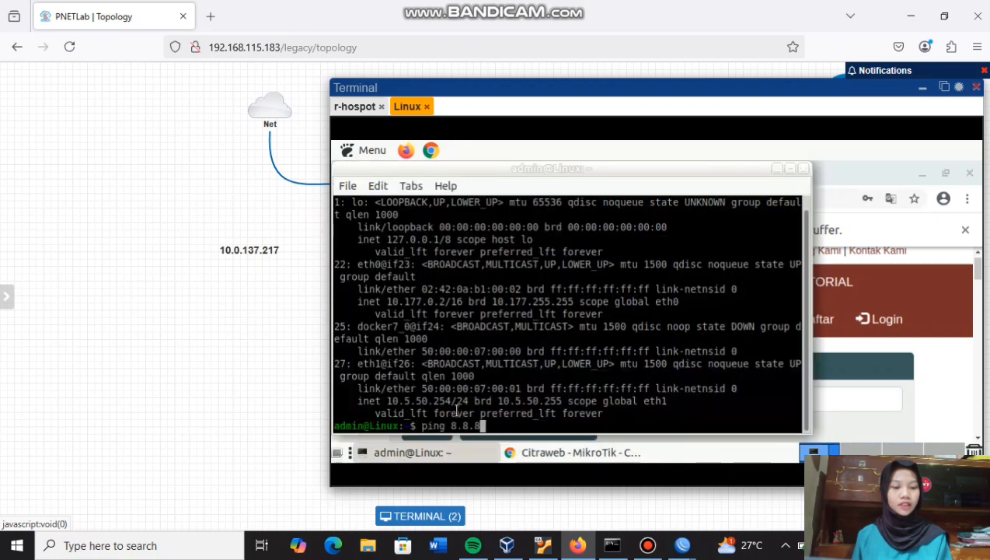
{"action": "key", "text": "Return"}
{"action": "key", "text": "ctrl+c"}
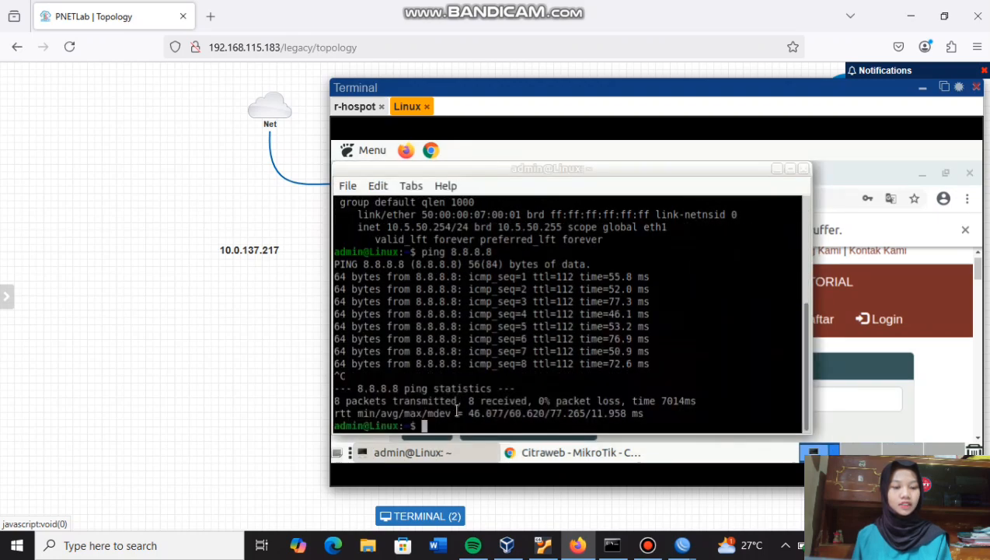
{"action": "left_click", "coordinate": [778, 168]}
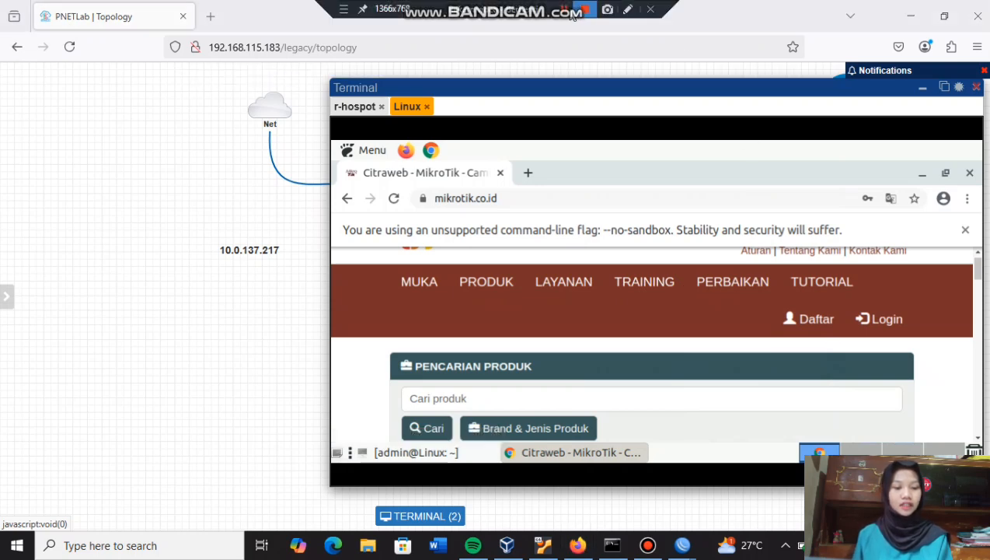
{"action": "scroll", "coordinate": [613, 307], "scroll_direction": "down", "scroll_amount": 1}
- In WinBox, close the address list and start a new hotspot user with its password entered
{"action": "mouse_move", "coordinate": [682, 545]}
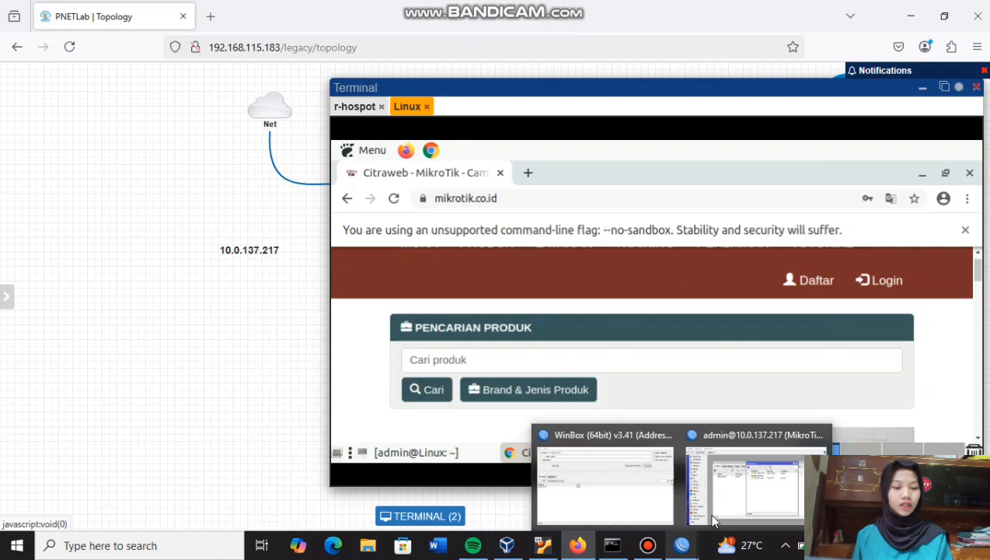
{"action": "left_click", "coordinate": [713, 516]}
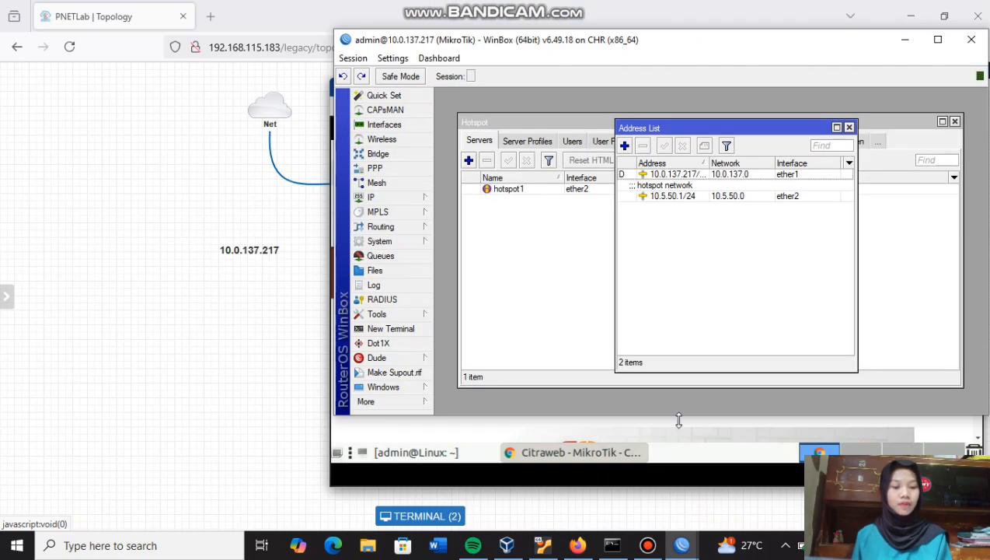
{"action": "left_click", "coordinate": [849, 127]}
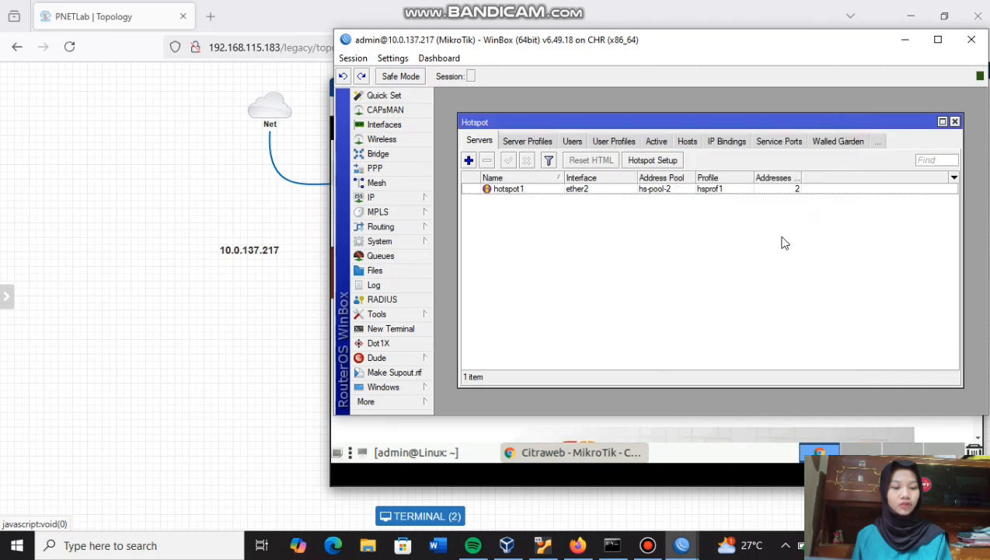
{"action": "left_click", "coordinate": [572, 142]}
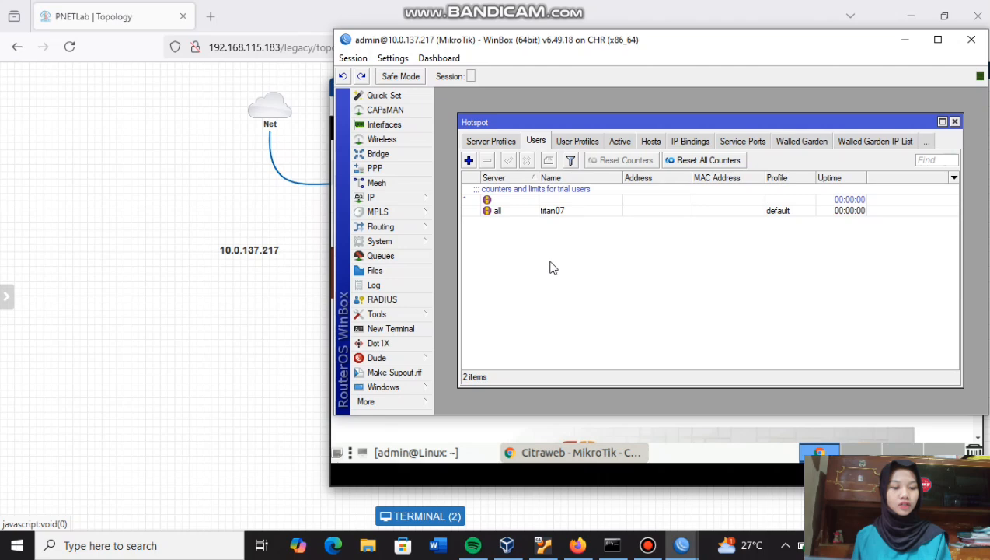
{"action": "left_click", "coordinate": [468, 160]}
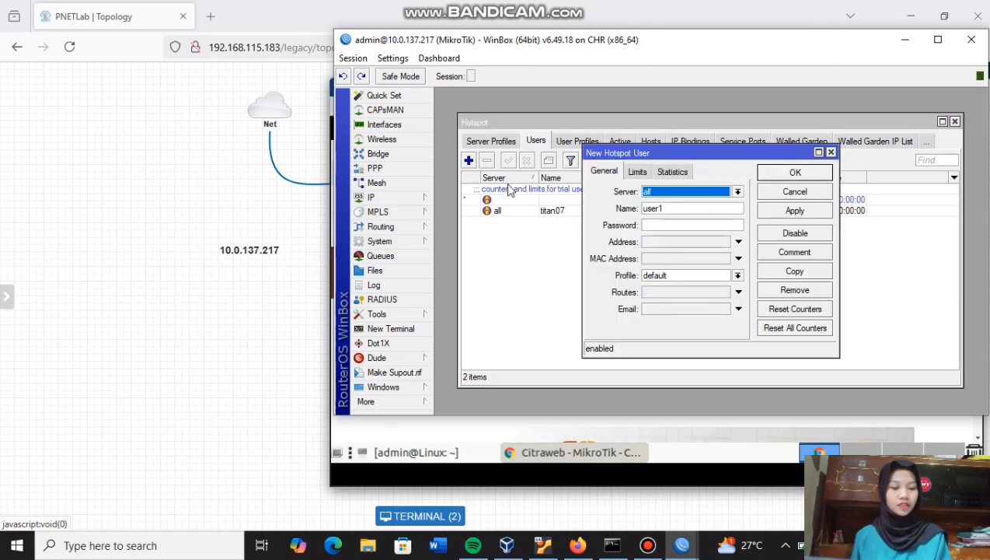
{"action": "left_click", "coordinate": [658, 225]}
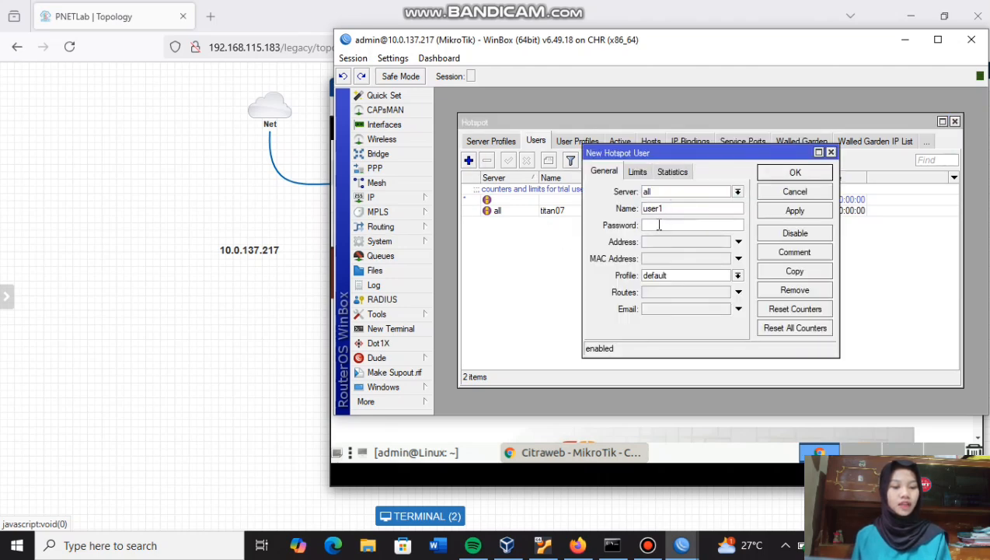
{"action": "type", "text": "*****"}
{"action": "key", "text": "BackSpace"}
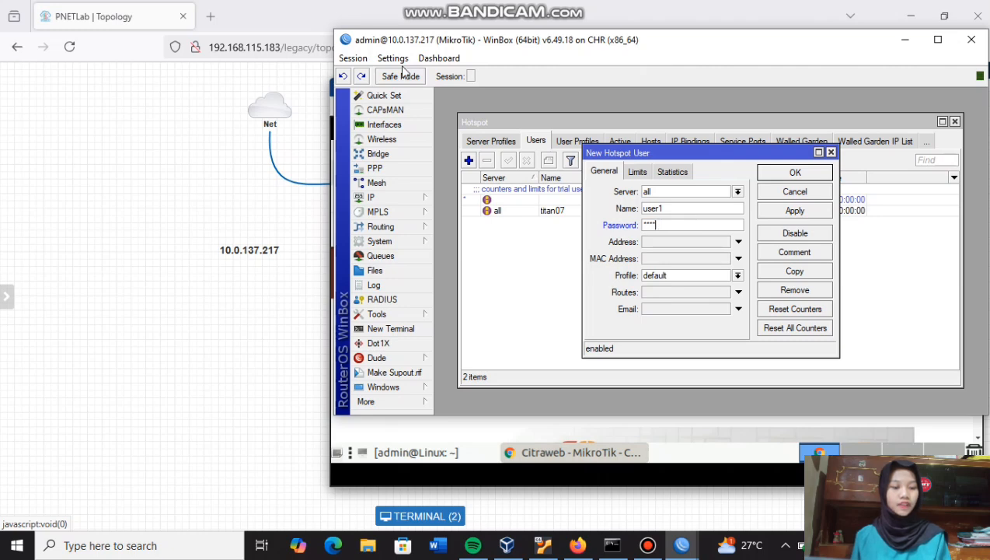
- Adjust the list's comment display and save the new user1 hotspot user with the default profile
{"action": "left_click", "coordinate": [402, 60]}
{"action": "left_click", "coordinate": [402, 77]}
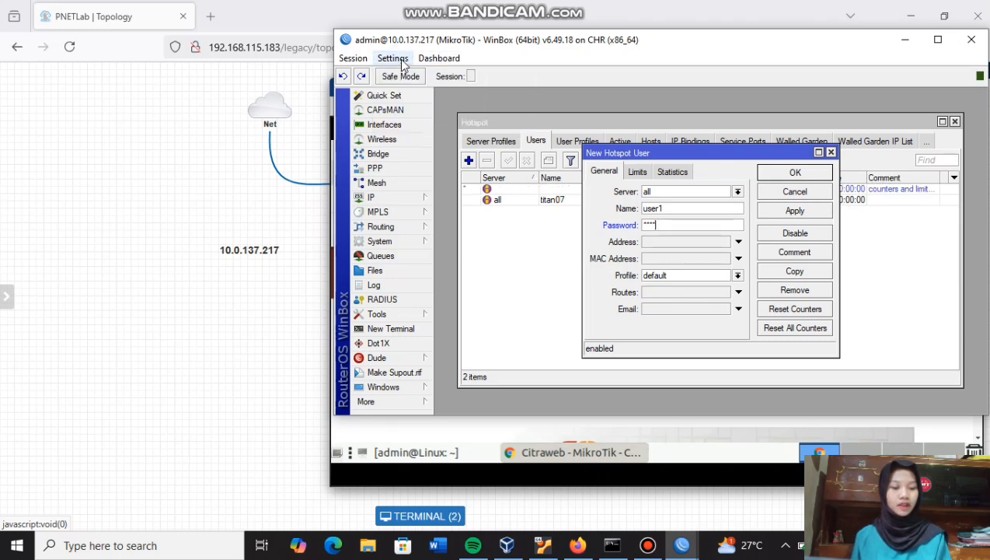
{"action": "left_click", "coordinate": [402, 61]}
{"action": "left_click", "coordinate": [403, 76]}
{"action": "left_click", "coordinate": [401, 61]}
{"action": "left_click", "coordinate": [402, 76]}
{"action": "left_click", "coordinate": [402, 60]}
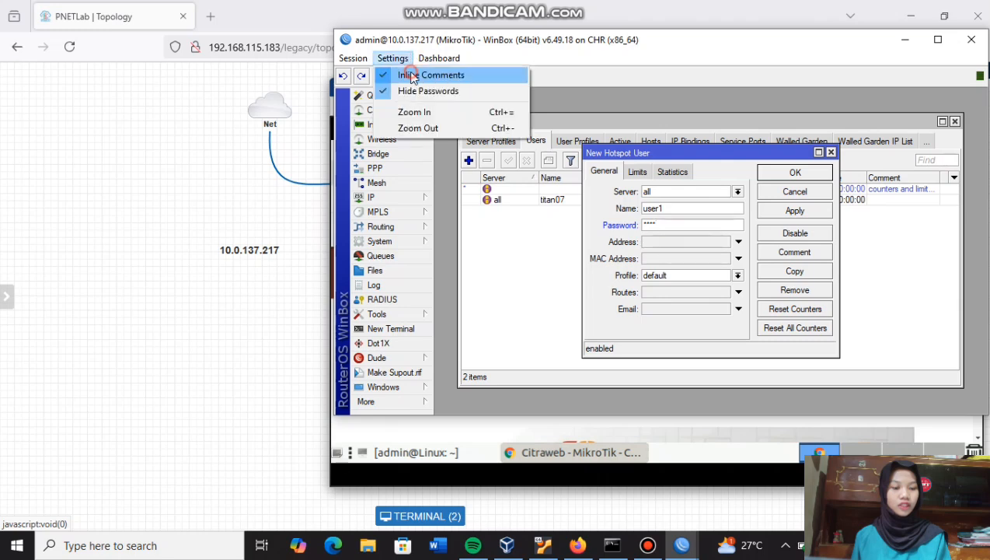
{"action": "left_click", "coordinate": [402, 76]}
{"action": "left_click", "coordinate": [795, 172]}
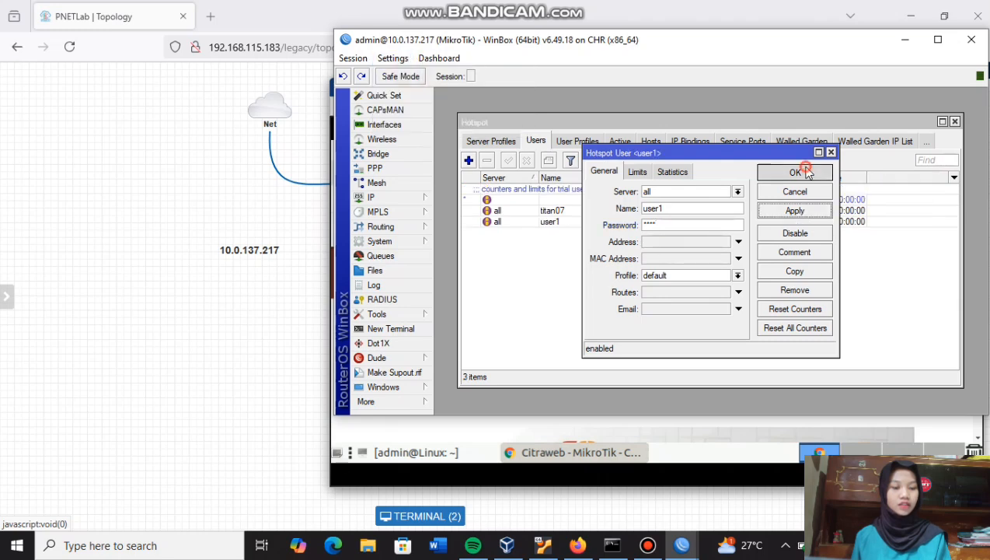
{"action": "left_click", "coordinate": [642, 221]}
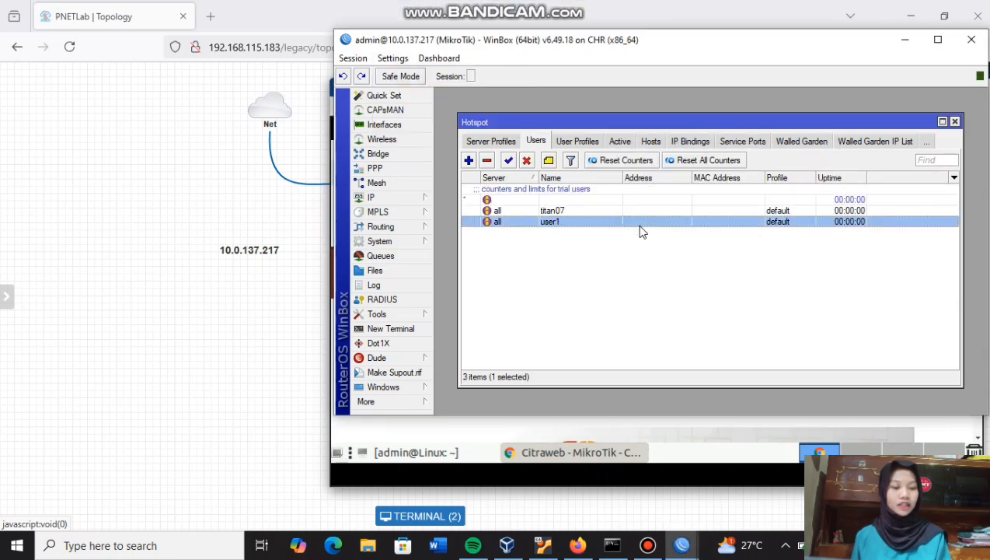
- Load 10.5.50.1/status in a new tab on the Linux client and log titan07 out
{"action": "key", "text": "alt+Tab"}
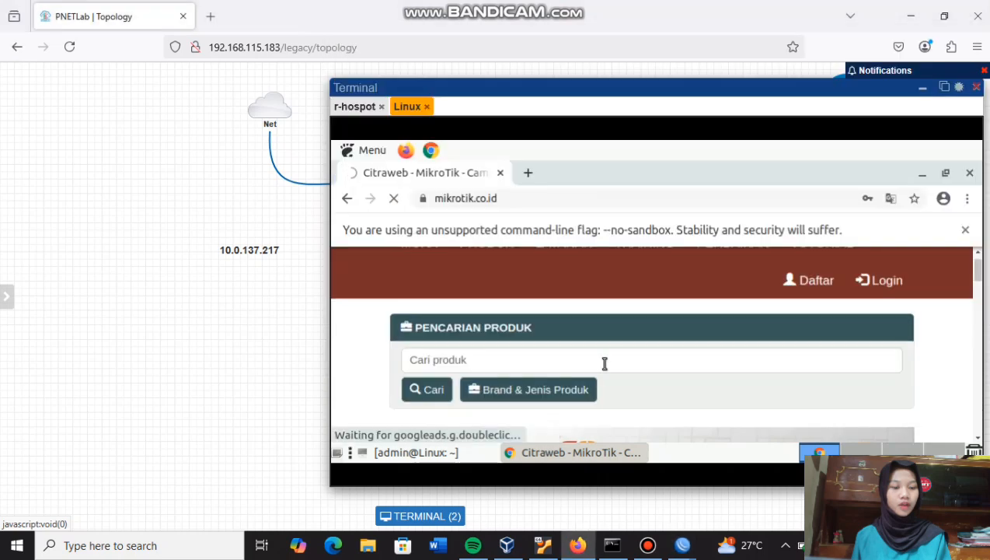
{"action": "key", "text": "ctrl+t"}
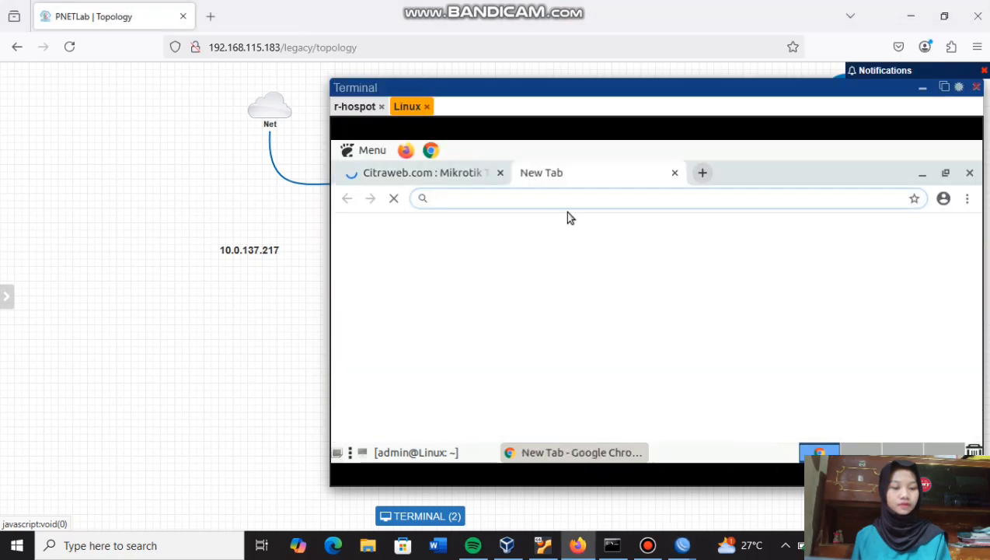
{"action": "type", "text": "1"}
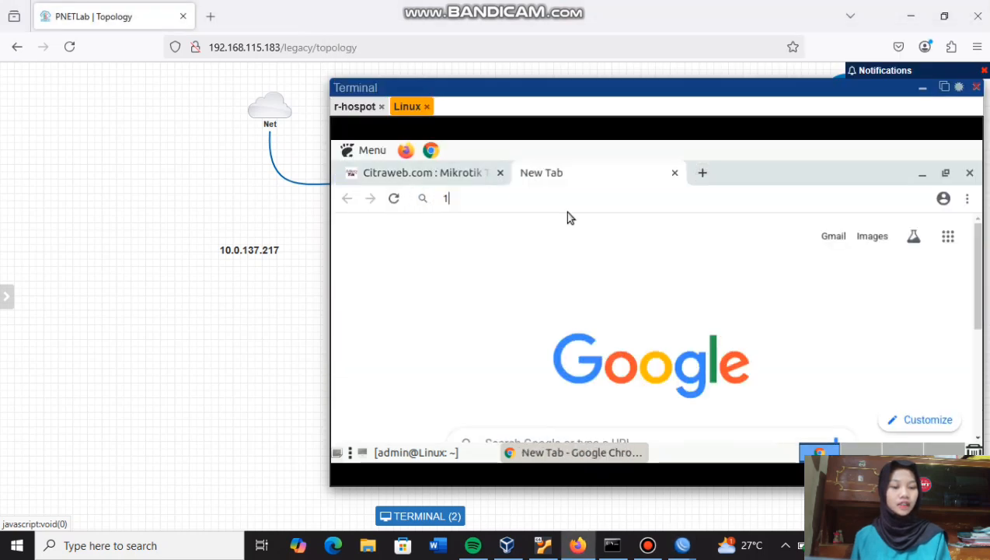
{"action": "type", "text": "0.5.50.1/status"}
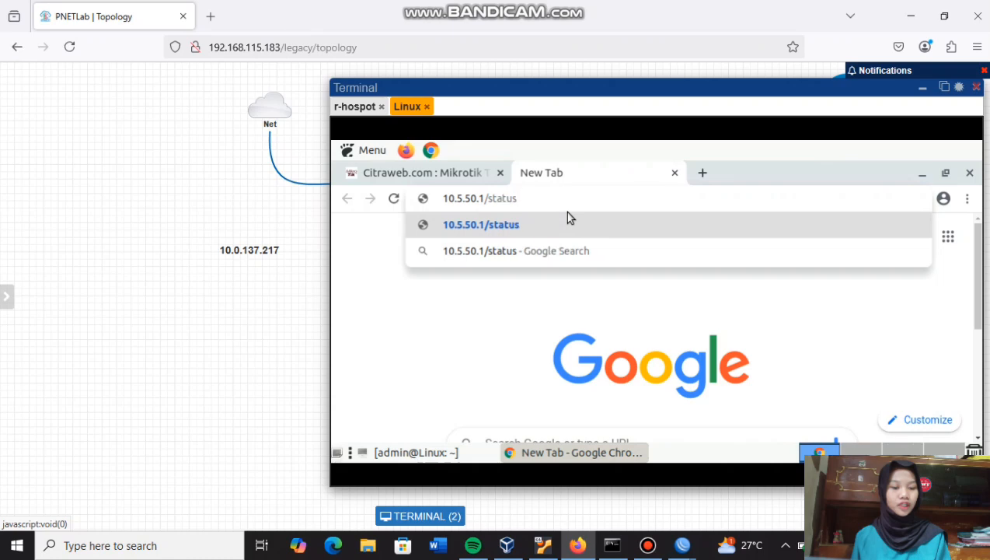
{"action": "key", "text": "Return"}
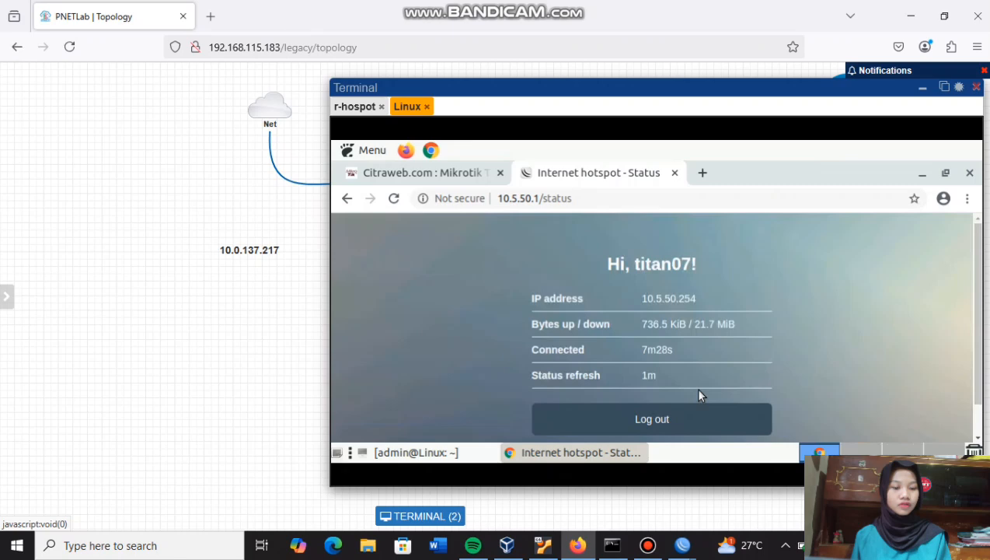
{"action": "left_click", "coordinate": [689, 413]}
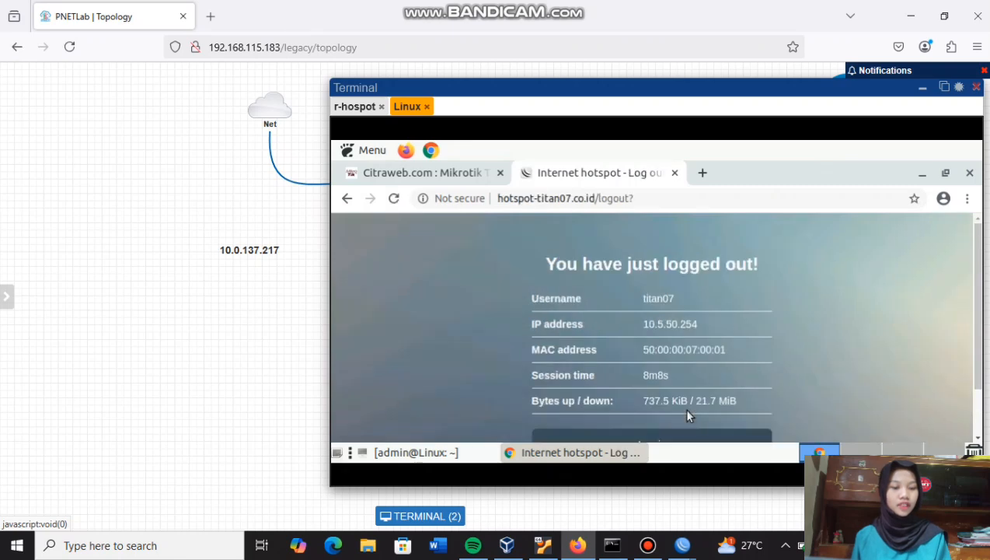
{"action": "scroll", "coordinate": [728, 377], "scroll_direction": "down", "scroll_amount": 1}
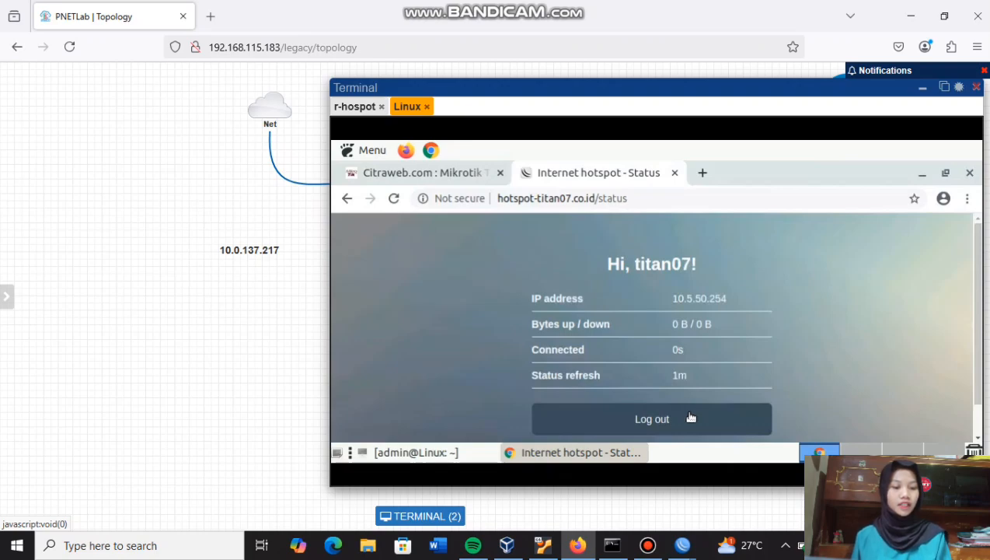
- Uncheck Cookie login in the hsprof1 hotspot server profile and save it
{"action": "left_click", "coordinate": [690, 550]}
{"action": "left_click", "coordinate": [797, 495]}
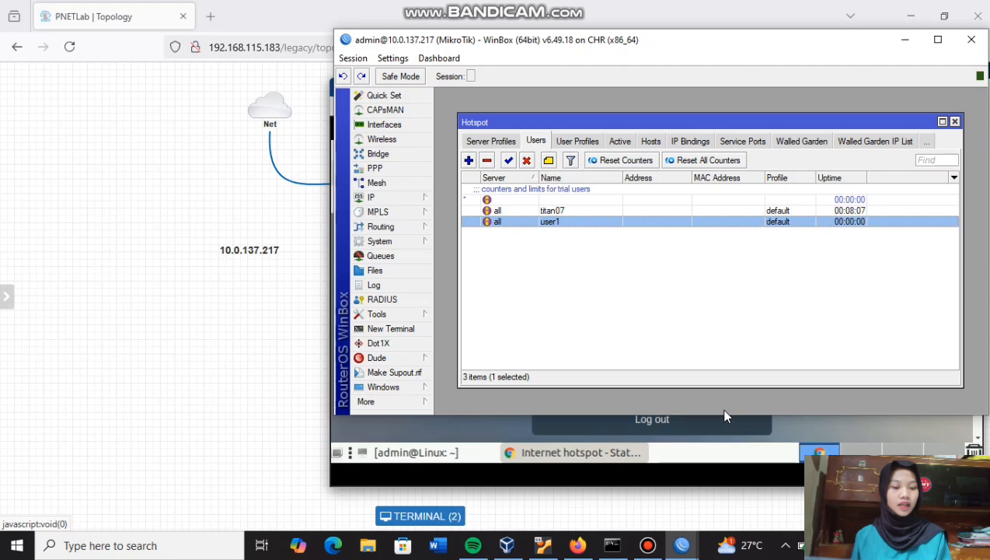
{"action": "left_click", "coordinate": [694, 317]}
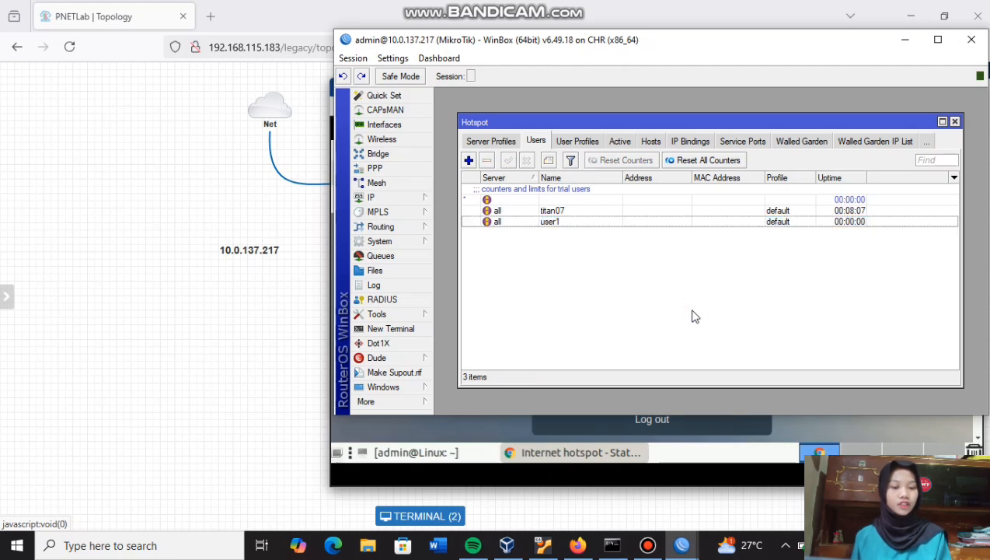
{"action": "left_click", "coordinate": [507, 140]}
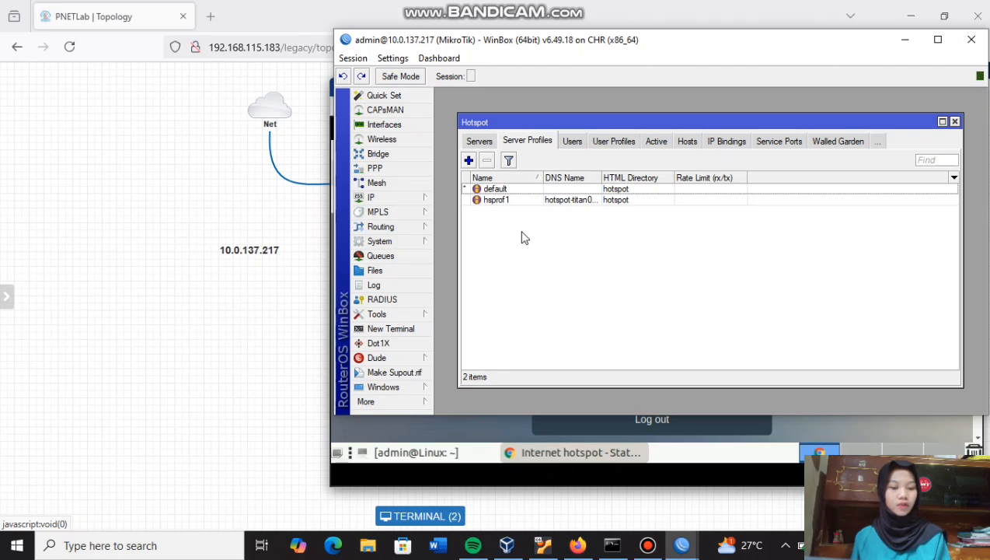
{"action": "double_click", "coordinate": [528, 205]}
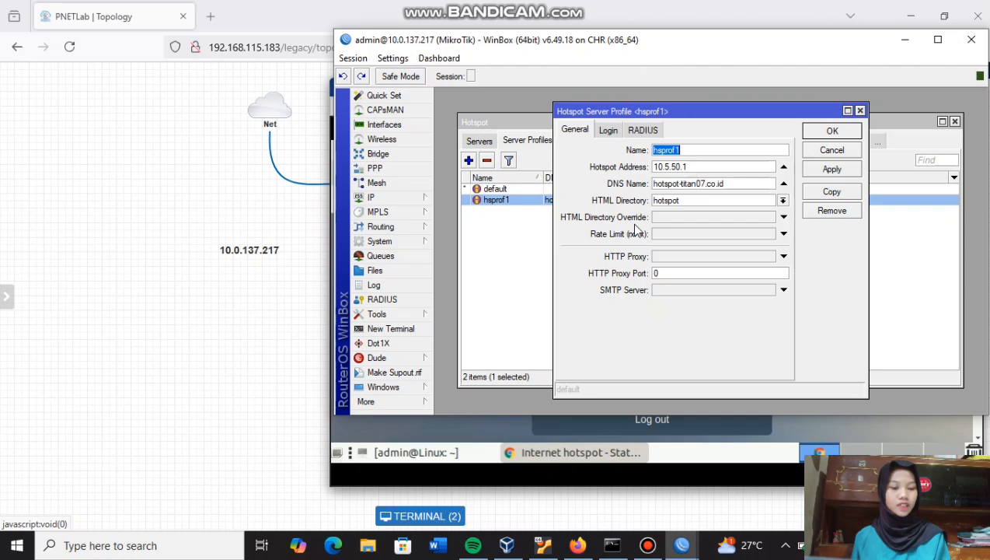
{"action": "left_click", "coordinate": [609, 132]}
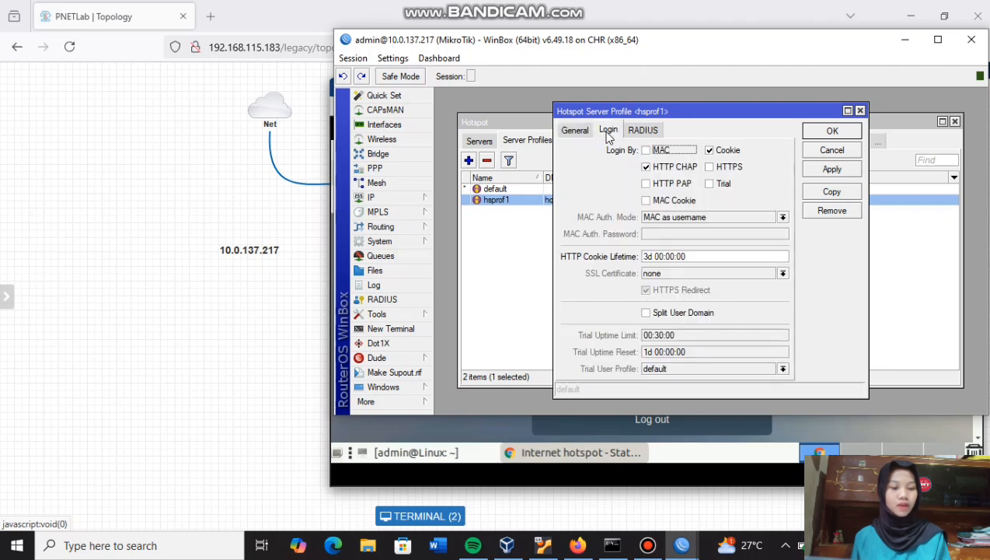
{"action": "left_click", "coordinate": [709, 150]}
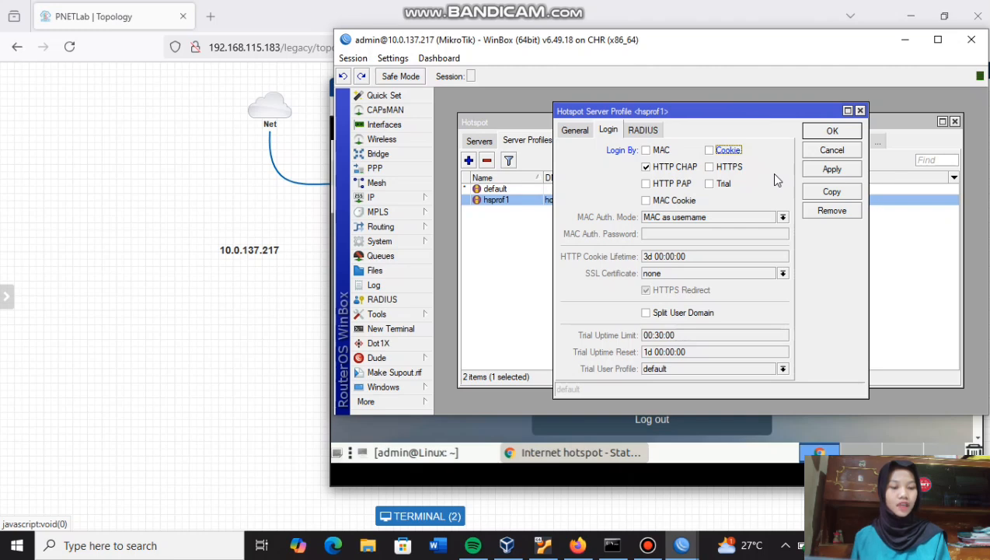
{"action": "left_click", "coordinate": [825, 171]}
{"action": "left_click", "coordinate": [829, 132]}
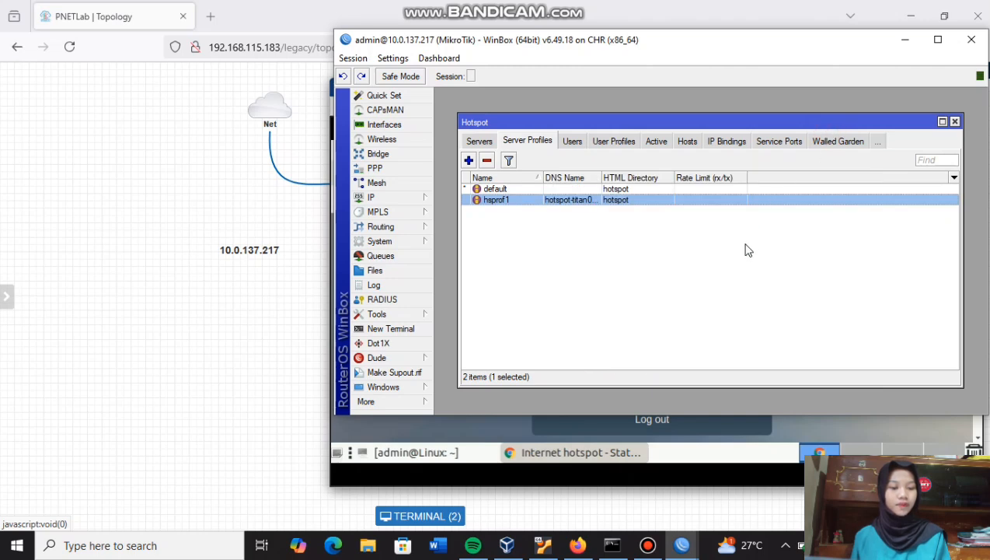
- Remove titan07's saved hotspot cookie and bring the client's Chrome window back
{"action": "left_click", "coordinate": [881, 141]}
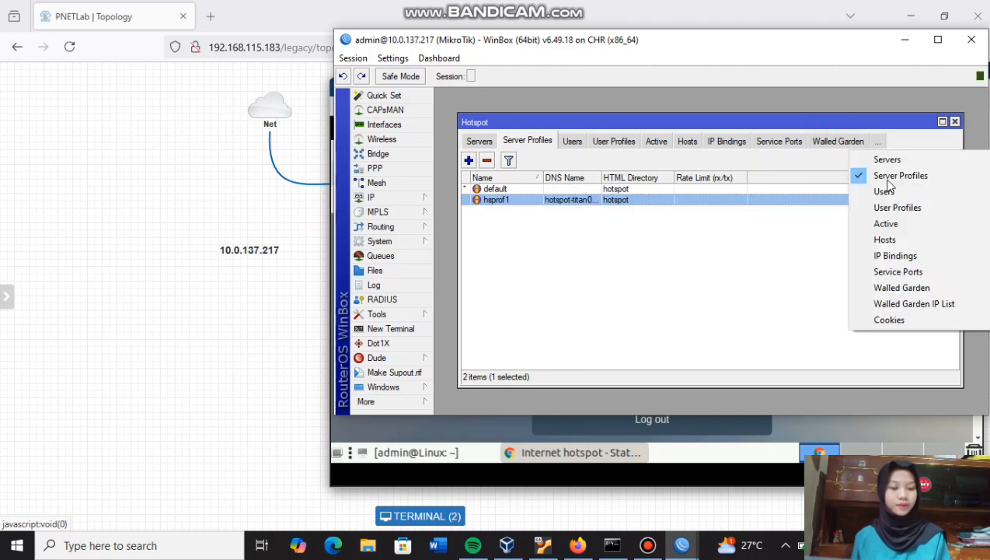
{"action": "left_click", "coordinate": [890, 319]}
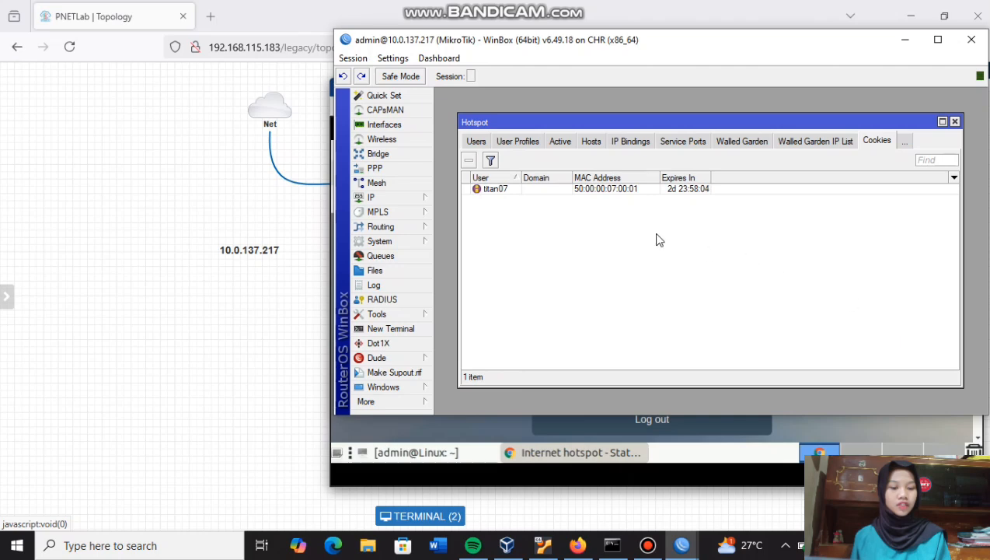
{"action": "left_click", "coordinate": [584, 191]}
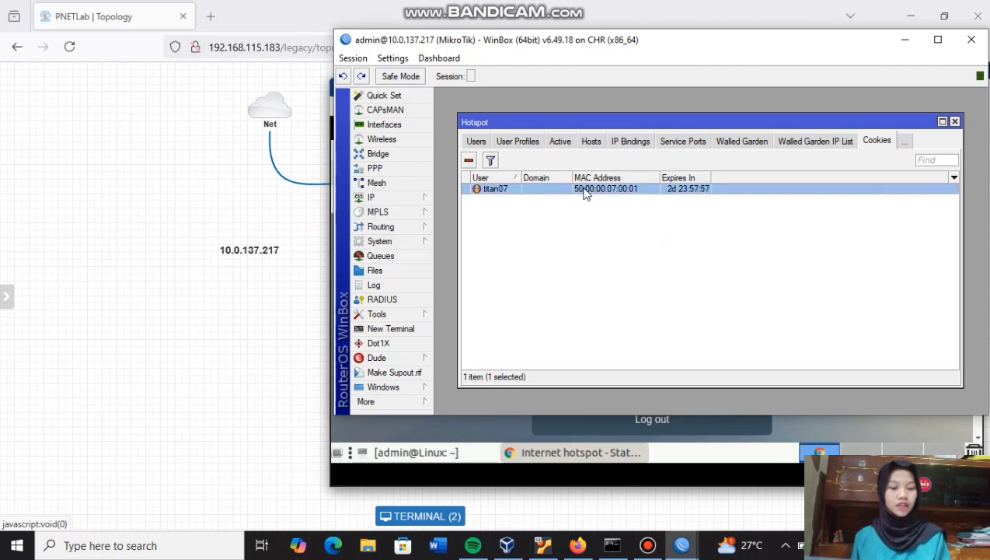
{"action": "left_click", "coordinate": [469, 160]}
{"action": "left_click", "coordinate": [562, 447]}
{"action": "left_click", "coordinate": [555, 451]}
{"action": "left_click", "coordinate": [667, 335]}
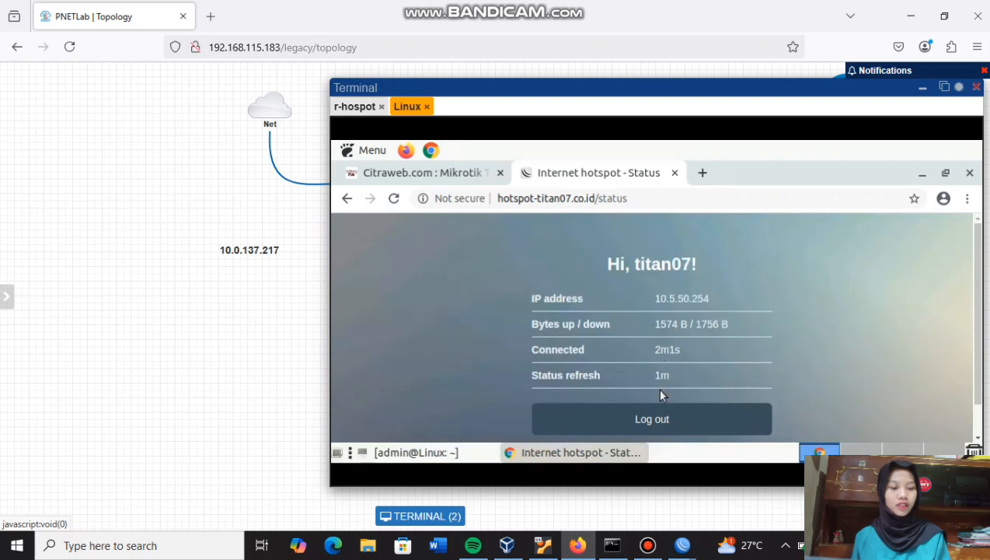
- Log titan07 out and log into the hotspot as user1 with its password, declining to save it
{"action": "left_click", "coordinate": [655, 427]}
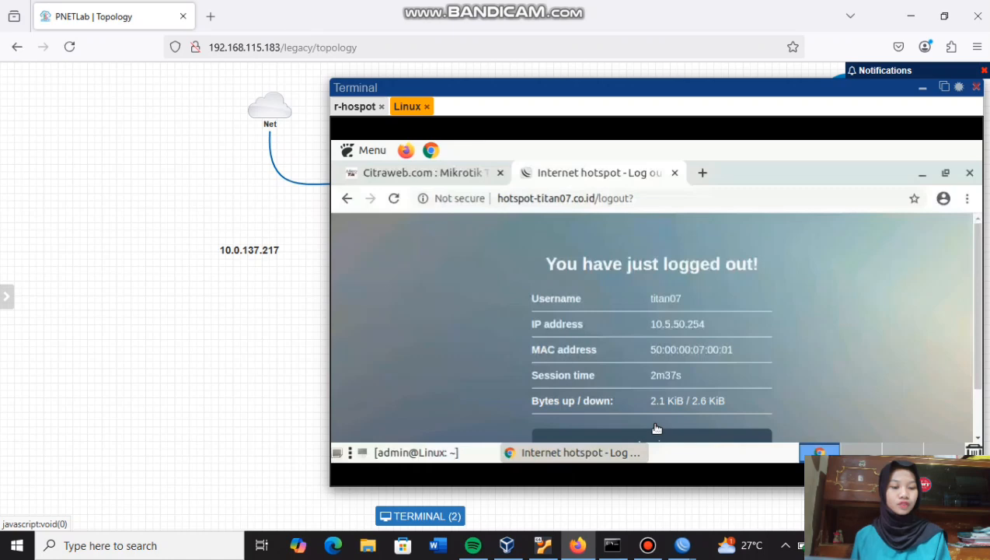
{"action": "scroll", "coordinate": [656, 428], "scroll_direction": "down", "scroll_amount": 1}
{"action": "left_click", "coordinate": [659, 404]}
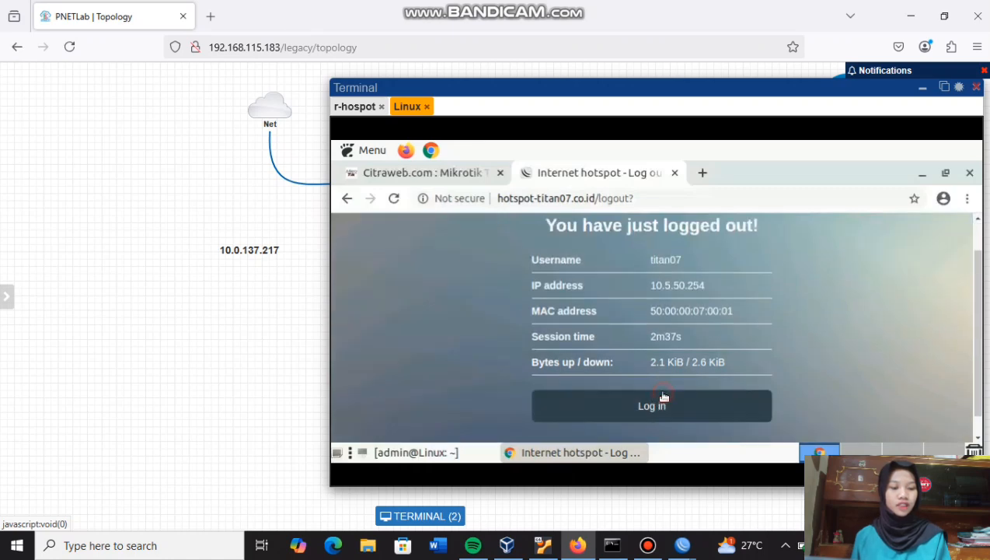
{"action": "scroll", "coordinate": [663, 397], "scroll_direction": "down", "scroll_amount": 1}
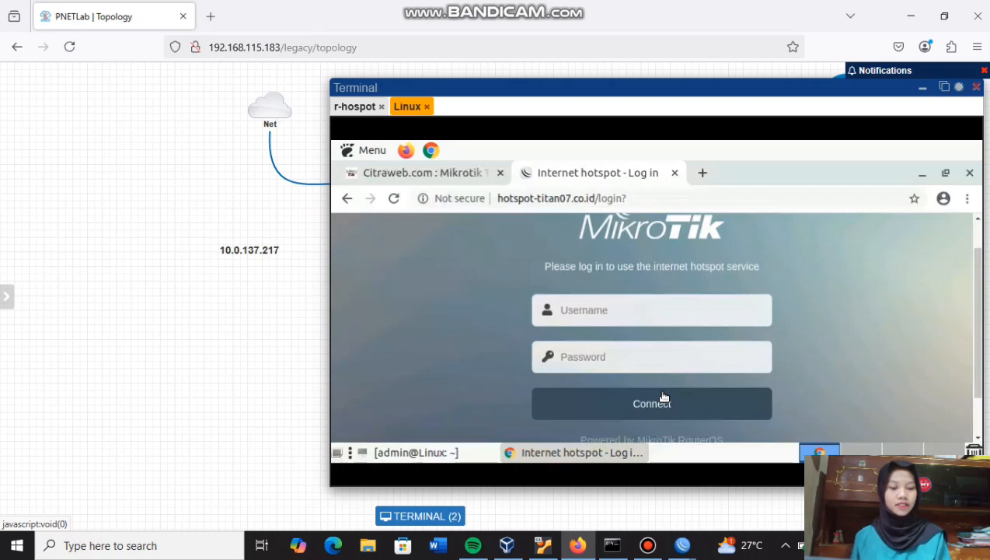
{"action": "left_click", "coordinate": [653, 310]}
{"action": "type", "text": "user1"}
{"action": "left_click", "coordinate": [636, 357]}
{"action": "type", "text": "••••"}
{"action": "left_click", "coordinate": [651, 404]}
{"action": "left_click", "coordinate": [915, 222]}
- Search Google for youtube in a new browser tab
{"action": "left_click", "coordinate": [703, 174]}
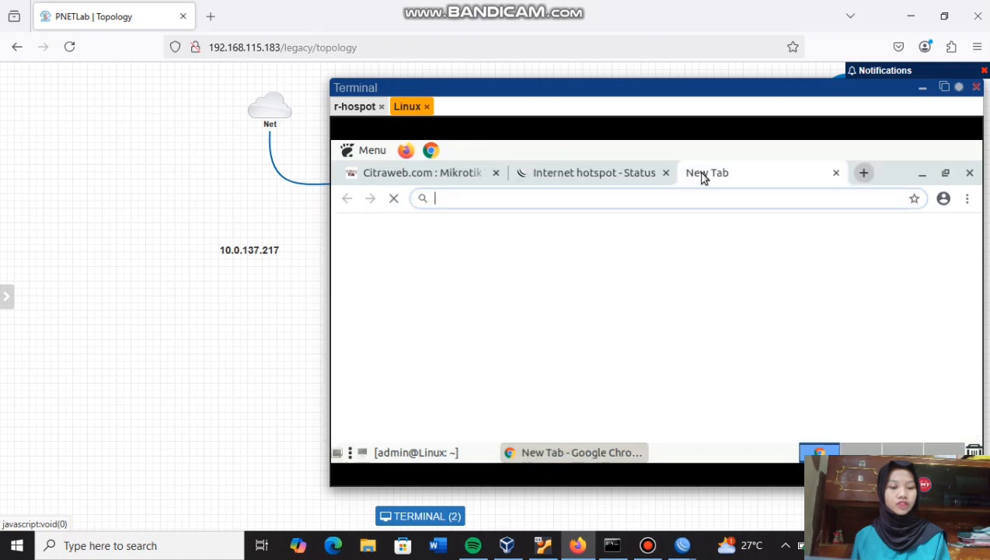
{"action": "type", "text": "youtube"}
{"action": "left_click", "coordinate": [614, 217]}
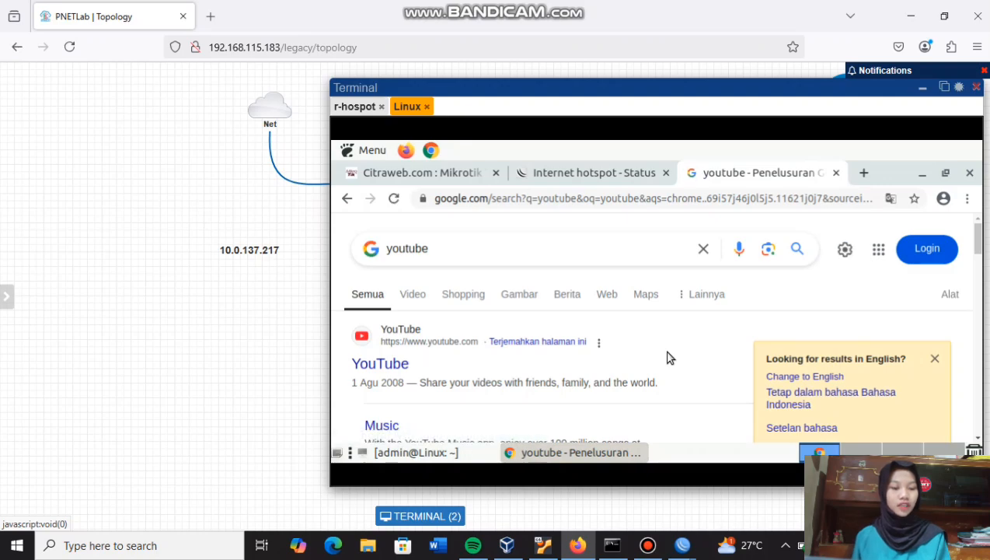
{"action": "left_click", "coordinate": [683, 544]}
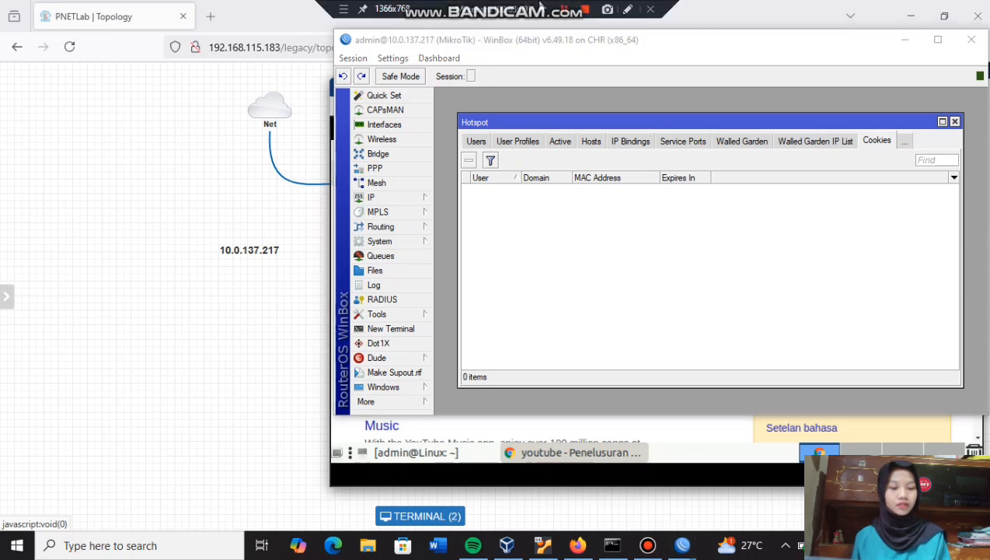
- Create the hotspot user profile hotspot-512k with a 512k/512k rate limit
{"action": "left_click", "coordinate": [518, 140]}
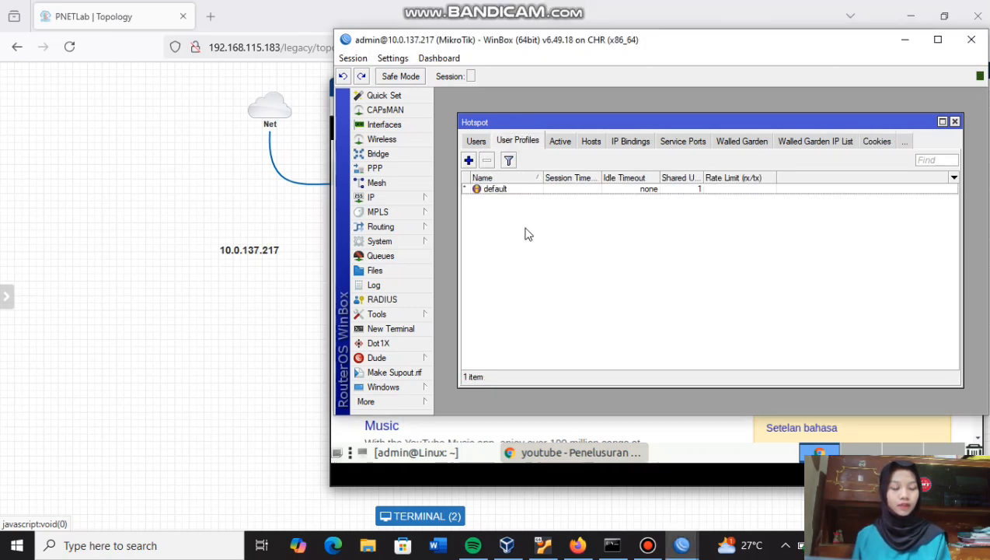
{"action": "left_click", "coordinate": [469, 161]}
{"action": "left_click", "coordinate": [693, 132]}
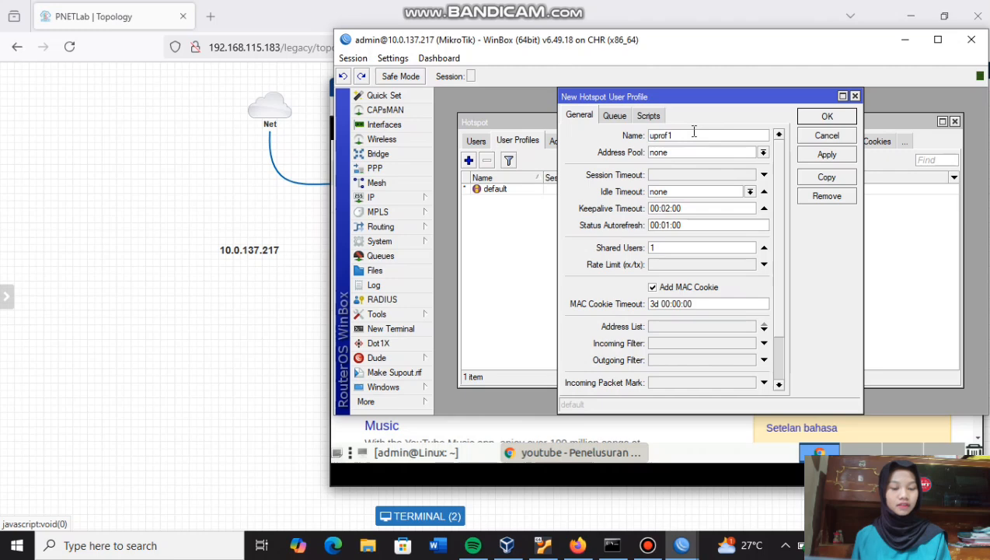
{"action": "key", "text": "BackSpace"}
{"action": "key", "text": "BackSpace"}
{"action": "key", "text": "BackSpace"}
{"action": "key", "text": "BackSpace"}
{"action": "key", "text": "BackSpace"}
{"action": "key", "text": "BackSpace"}
{"action": "type", "text": "hotspot"}
{"action": "left_click", "coordinate": [855, 97]}
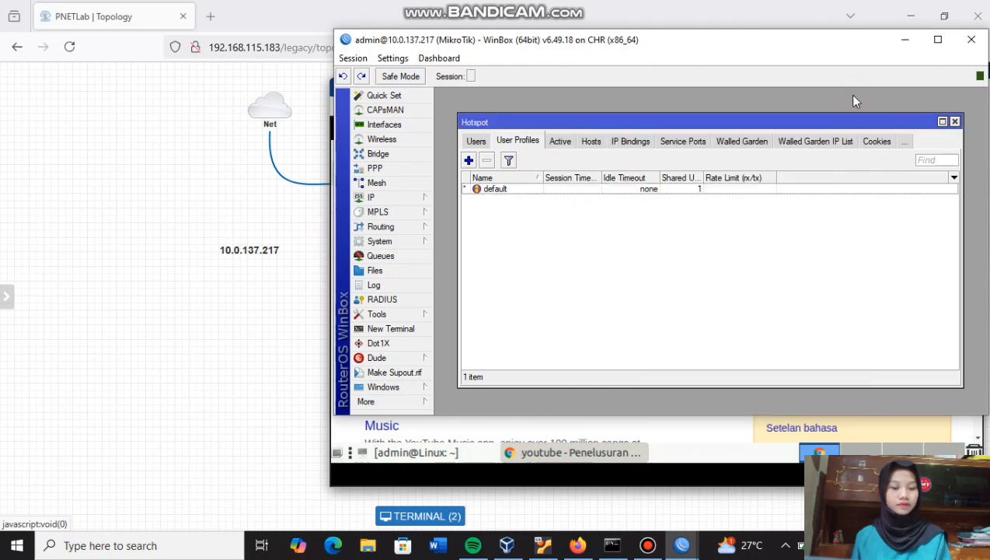
{"action": "left_click", "coordinate": [468, 161]}
{"action": "type", "text": "hotspot-"}
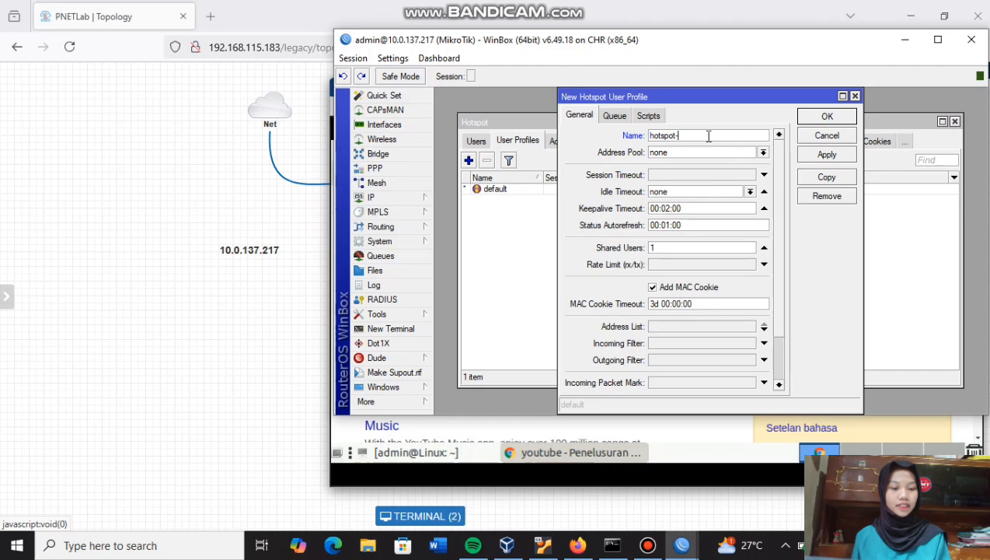
{"action": "type", "text": "512k"}
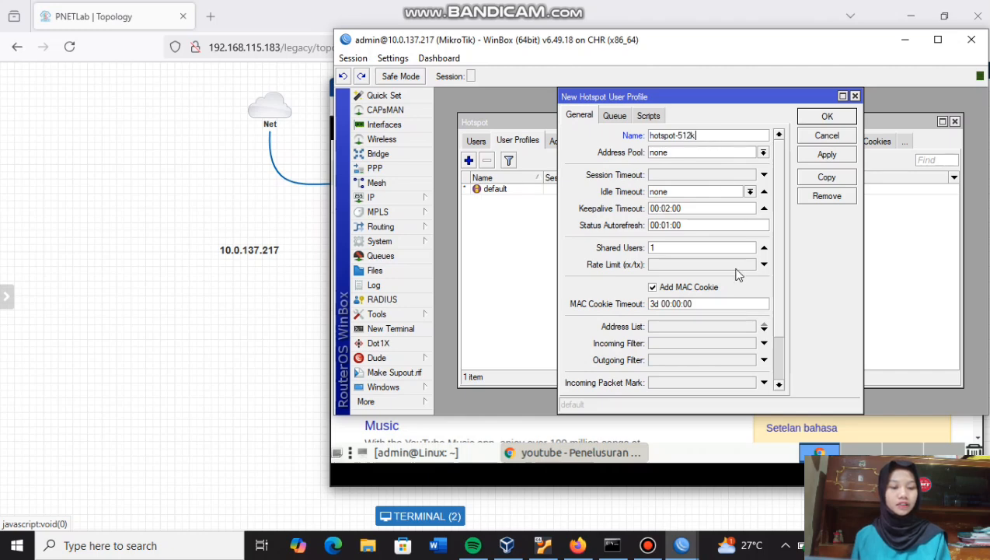
{"action": "left_click", "coordinate": [707, 265]}
{"action": "type", "text": "512k"}
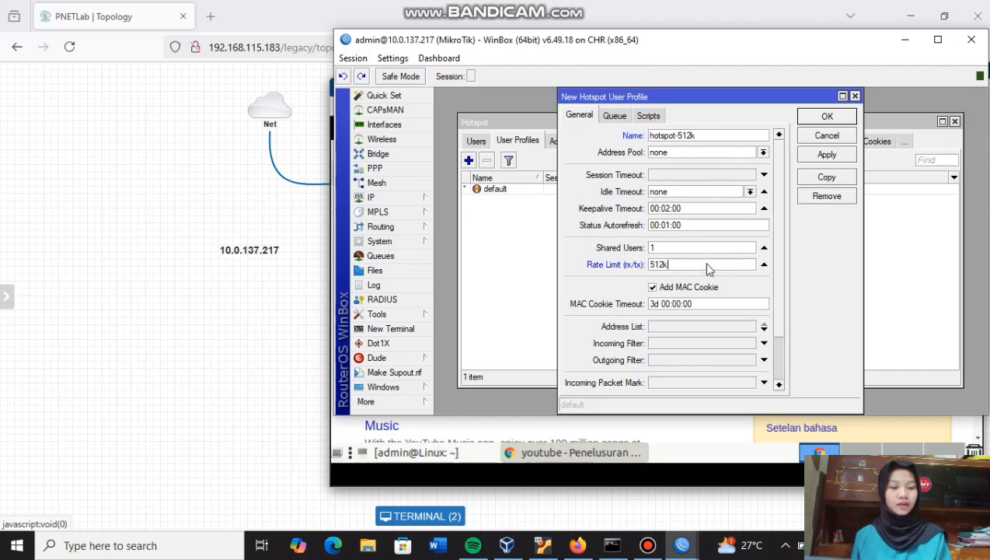
{"action": "type", "text": "/512k"}
{"action": "left_click", "coordinate": [826, 116]}
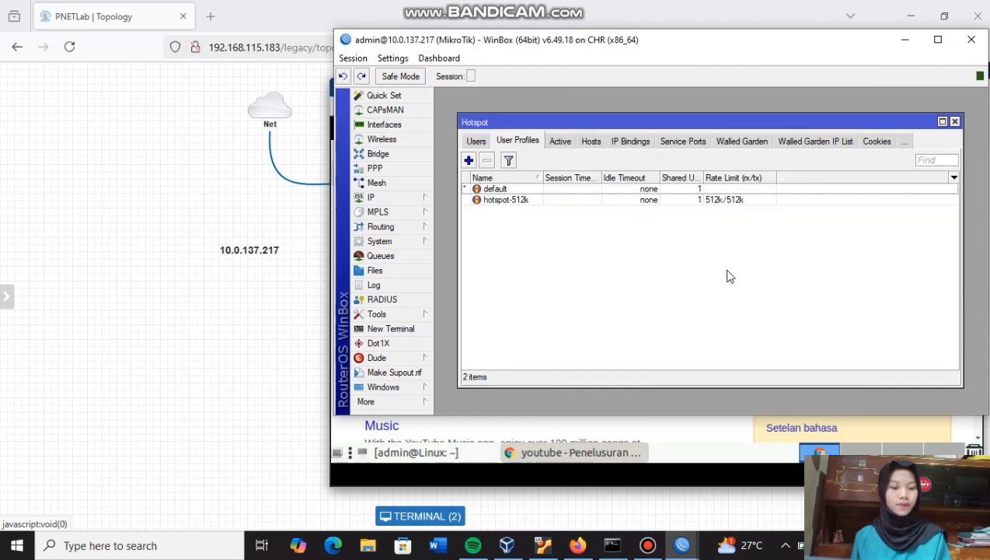
- Assign the hotspot-512k profile to hotspot user user1
{"action": "left_click", "coordinate": [476, 141]}
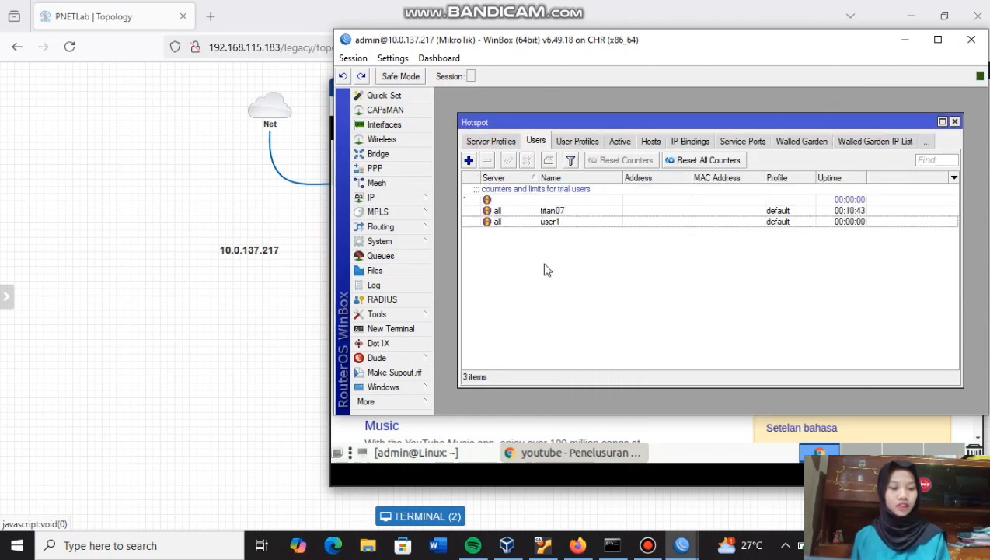
{"action": "double_click", "coordinate": [568, 222]}
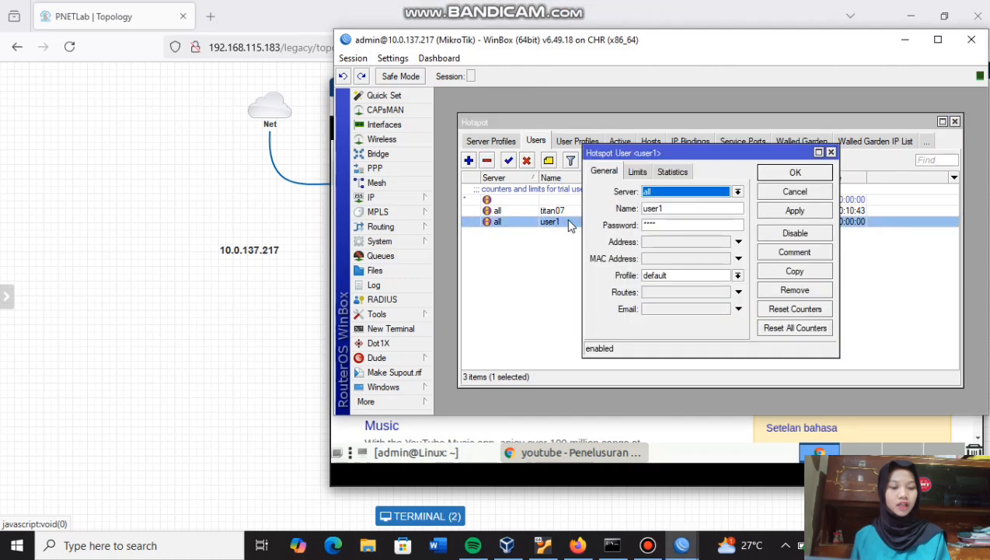
{"action": "left_click", "coordinate": [737, 275]}
{"action": "left_click", "coordinate": [678, 296]}
{"action": "left_click", "coordinate": [794, 211]}
{"action": "left_click", "coordinate": [795, 173]}
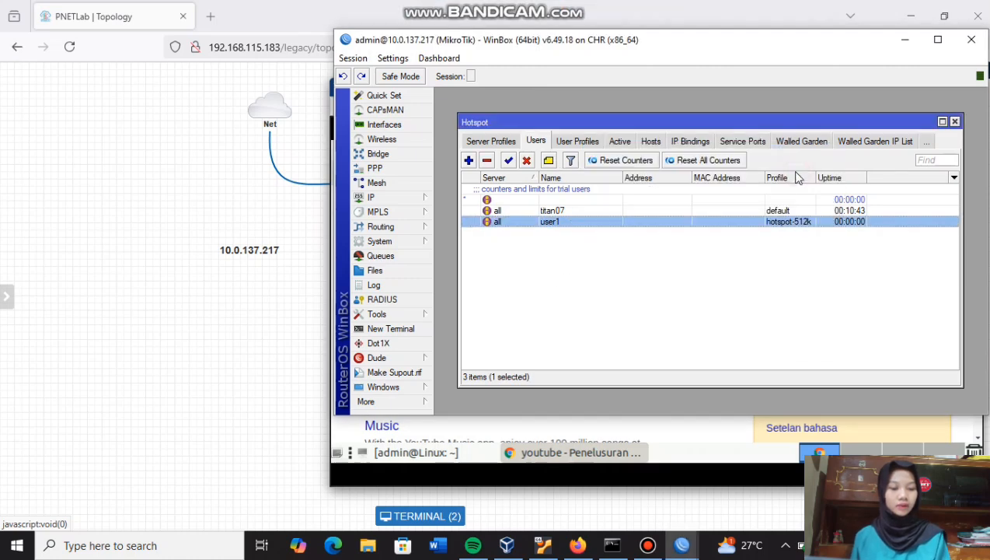
{"action": "left_click", "coordinate": [655, 439]}
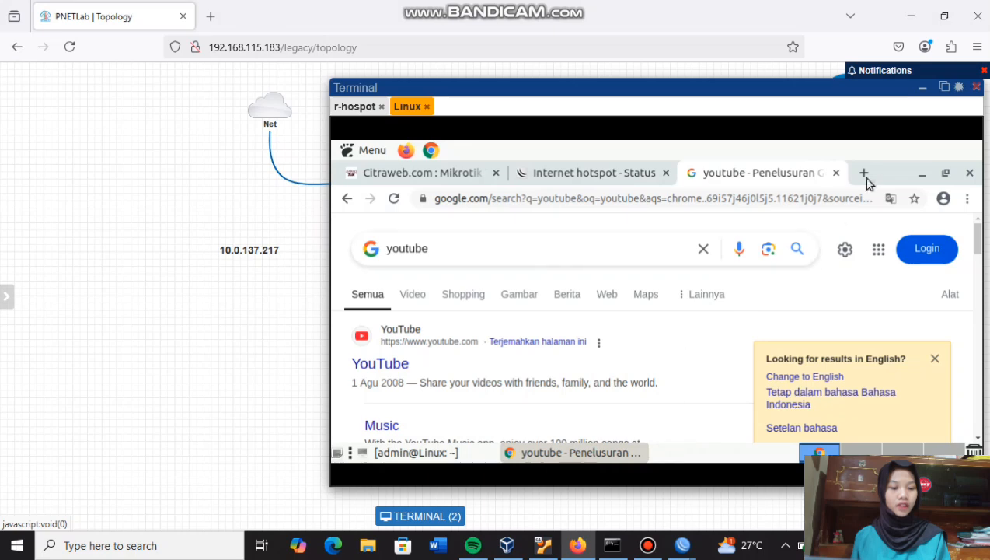
- Search 'speed test' in a new tab and open the Speedtest by Ookla result
{"action": "left_click", "coordinate": [864, 174]}
{"action": "type", "text": "s"}
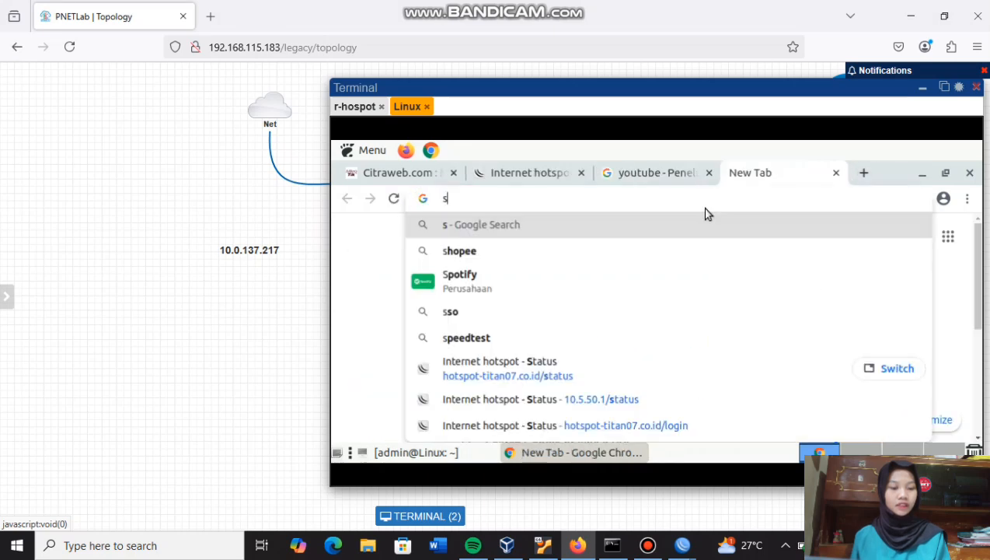
{"action": "type", "text": "peed"}
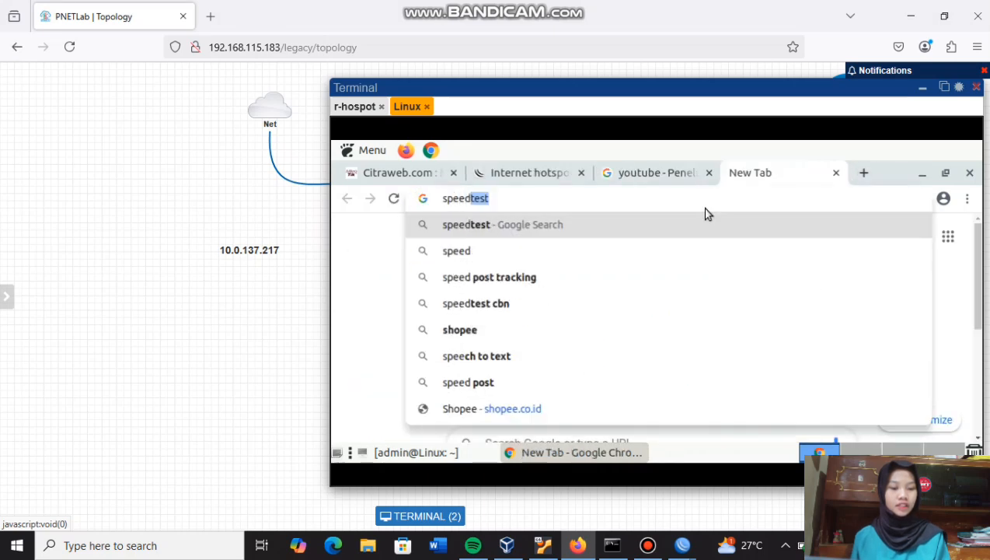
{"action": "key", "text": "Down"}
{"action": "key", "text": "Return"}
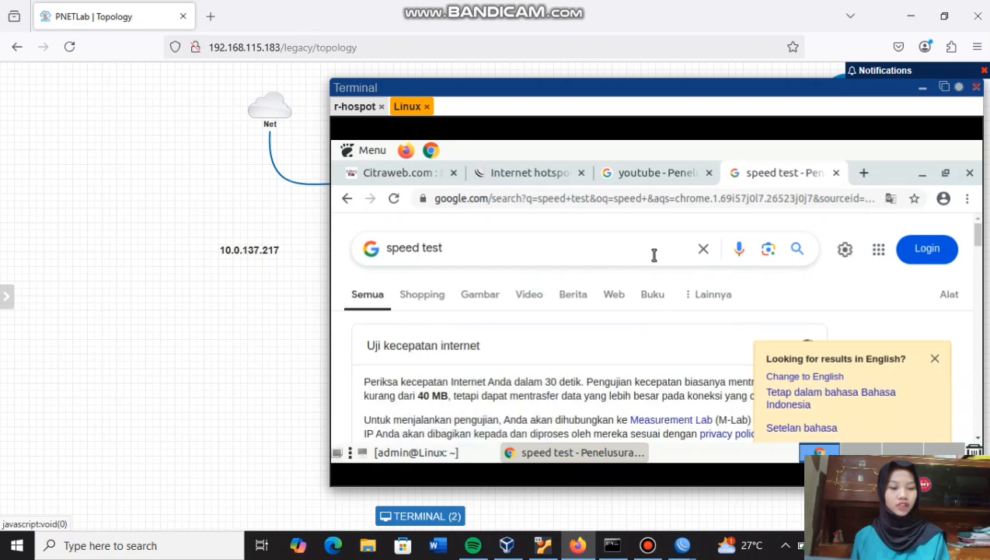
{"action": "scroll", "coordinate": [695, 329], "scroll_direction": "down", "scroll_amount": 3}
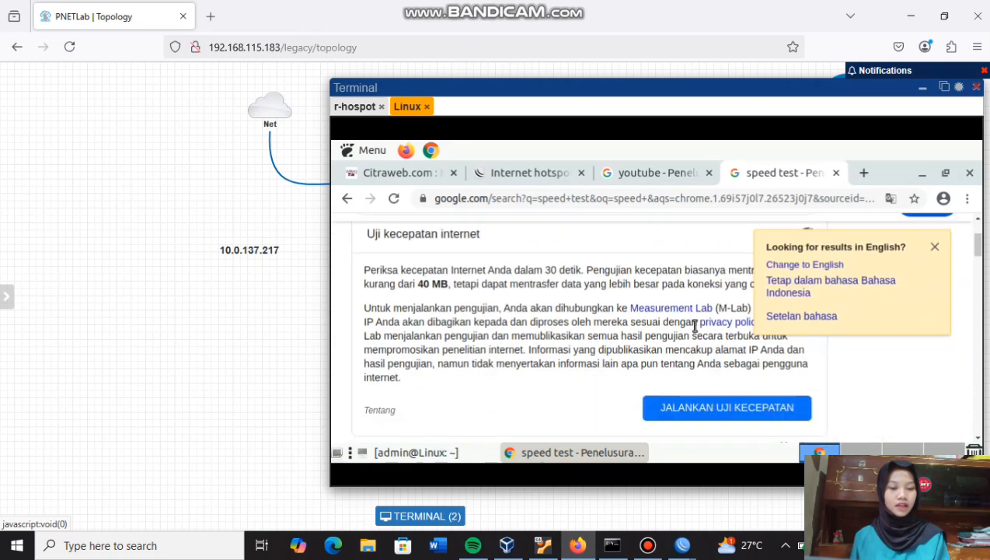
{"action": "scroll", "coordinate": [696, 369], "scroll_direction": "down", "scroll_amount": 2}
{"action": "left_click", "coordinate": [590, 403]}
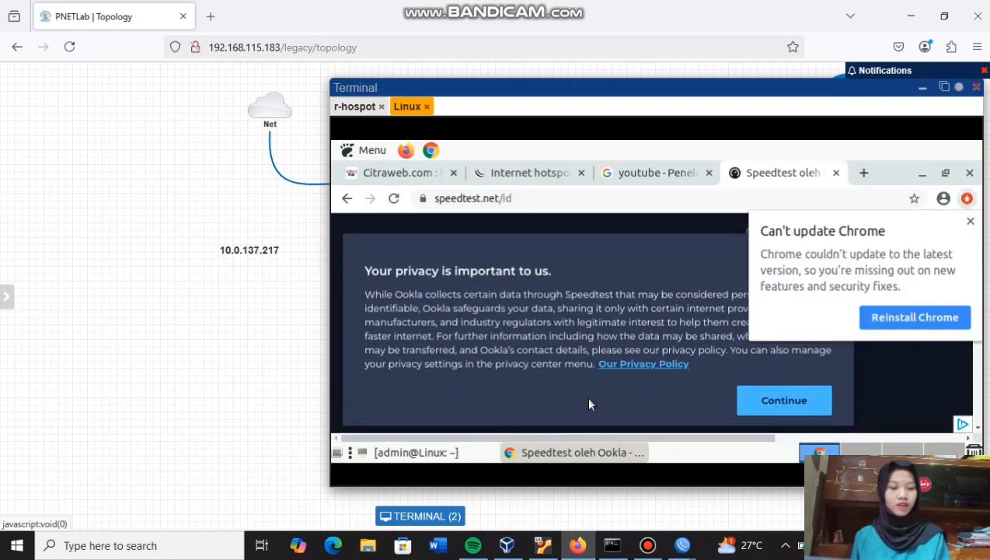
- Dismiss the Chrome update notice and accept Speedtest's privacy notice
{"action": "left_click", "coordinate": [969, 220]}
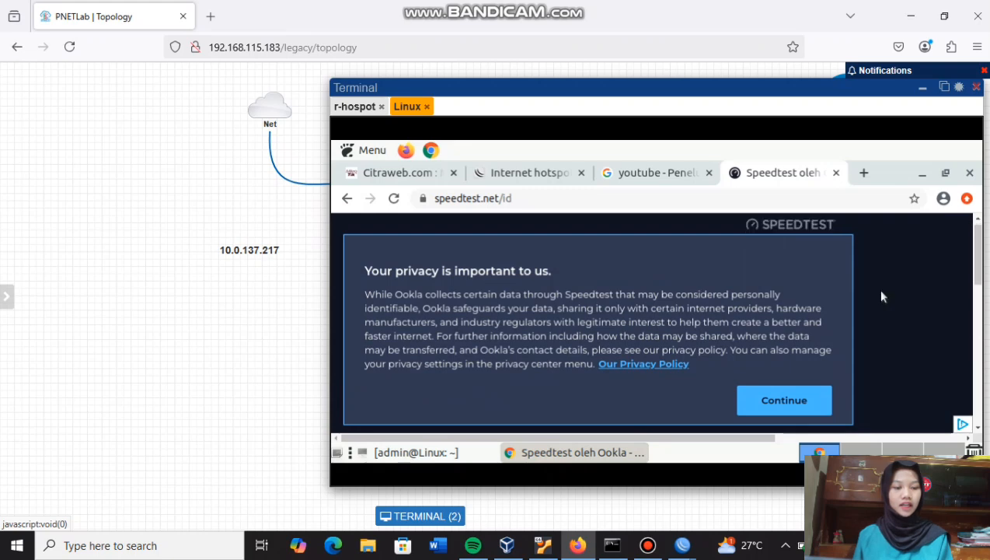
{"action": "left_click", "coordinate": [798, 401]}
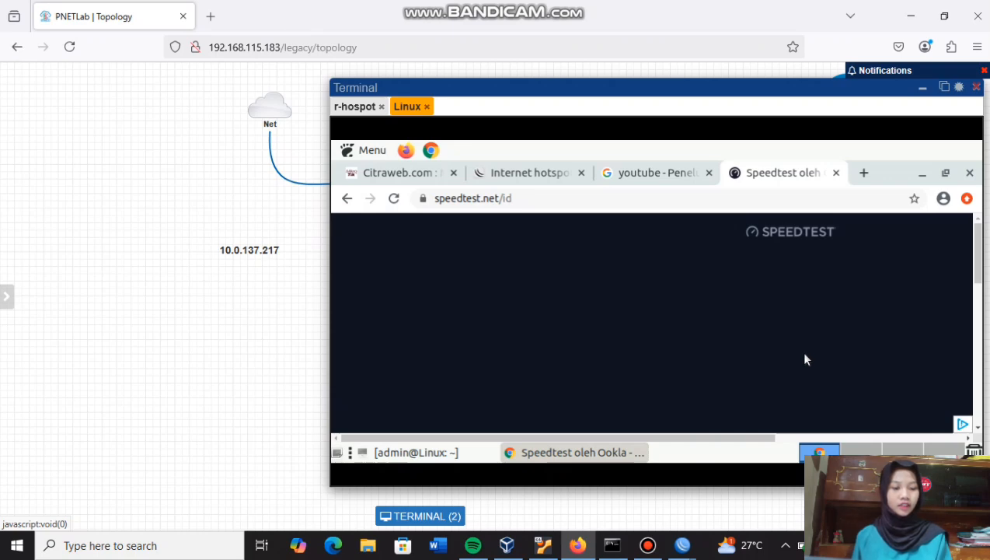
{"action": "scroll", "coordinate": [805, 359], "scroll_direction": "down", "scroll_amount": 3}
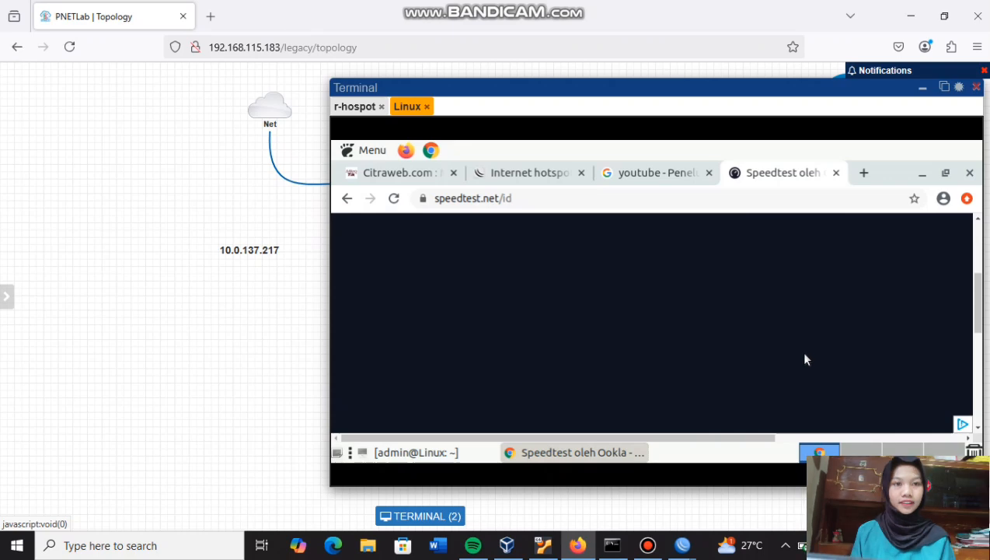
{"action": "scroll", "coordinate": [805, 359], "scroll_direction": "up", "scroll_amount": 3}
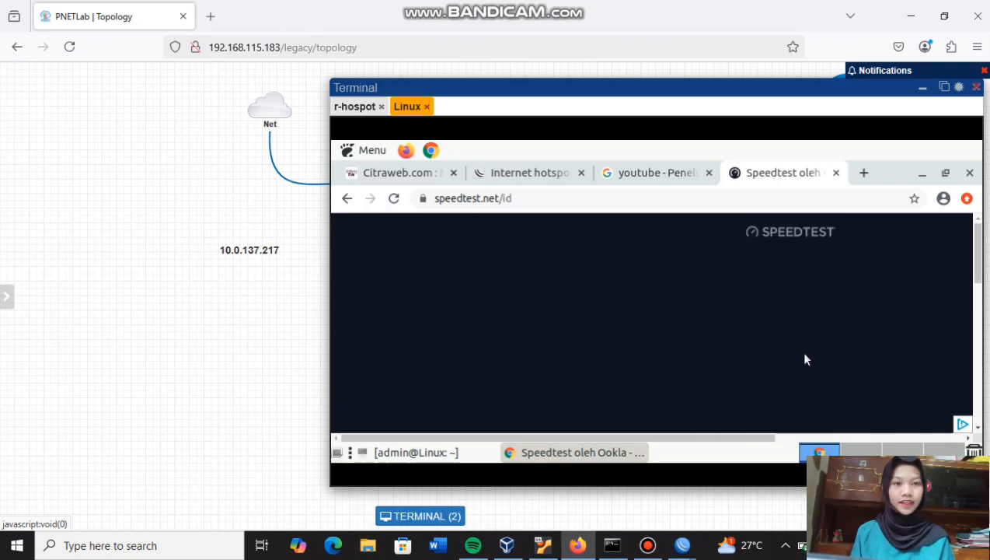